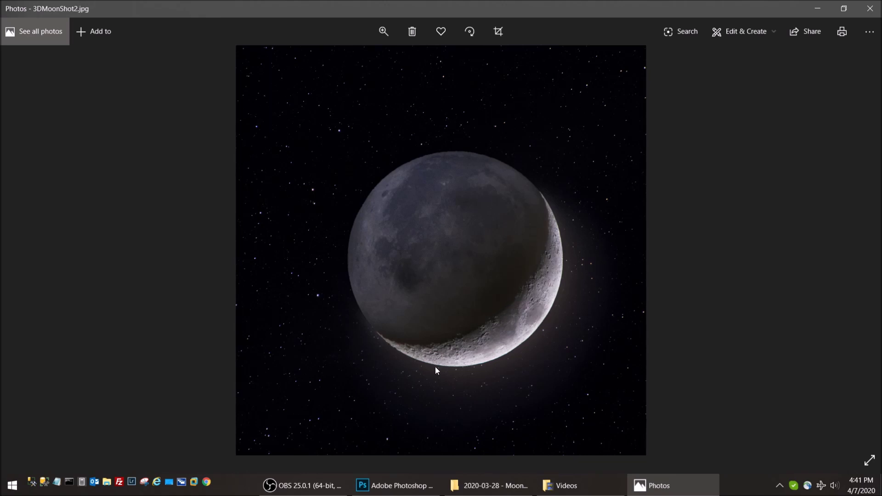
- Switch to Photoshop and open Visible Moon.NEF from the Working Files folder of 2020-03-28 - Moon Images Bayswater
click(385, 488)
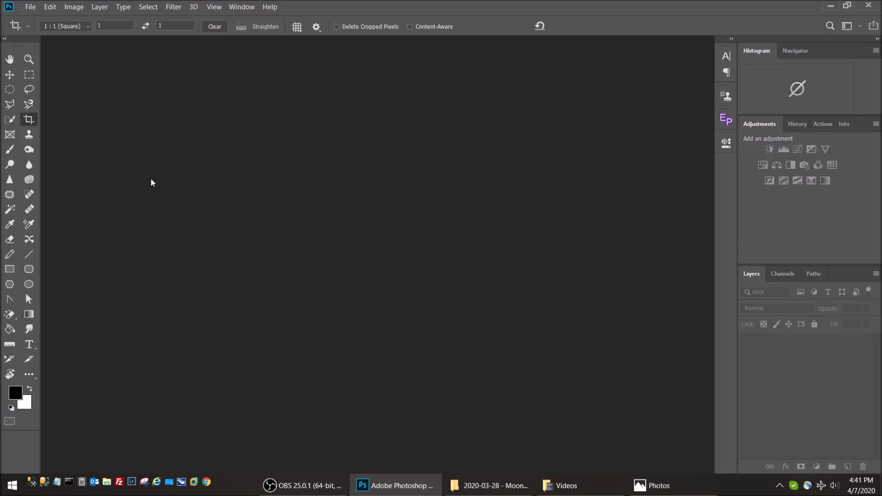
click(32, 7)
click(46, 29)
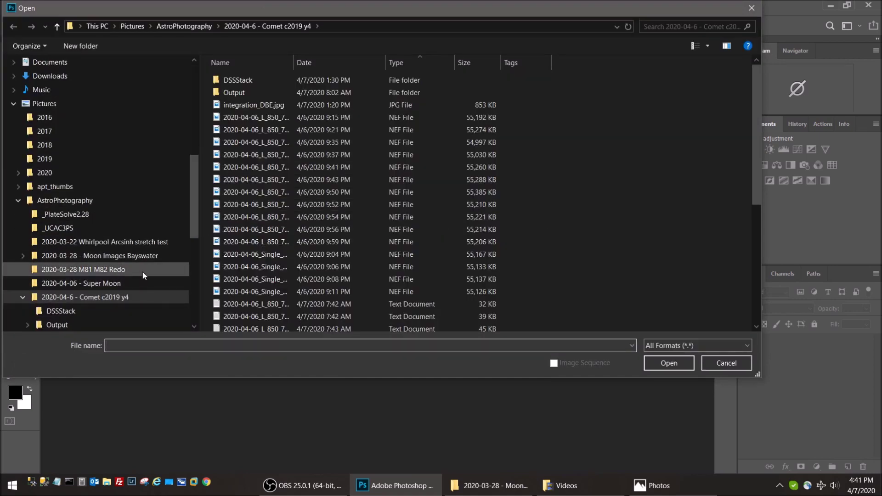
click(128, 260)
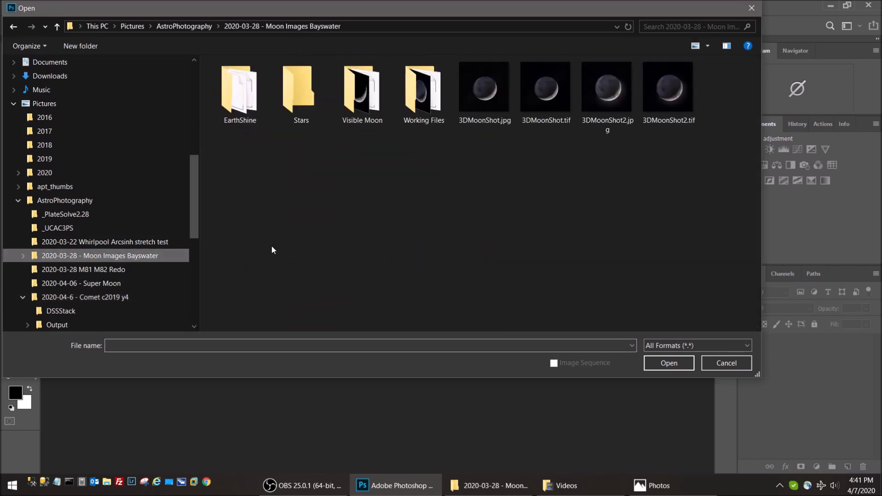
double_click(426, 102)
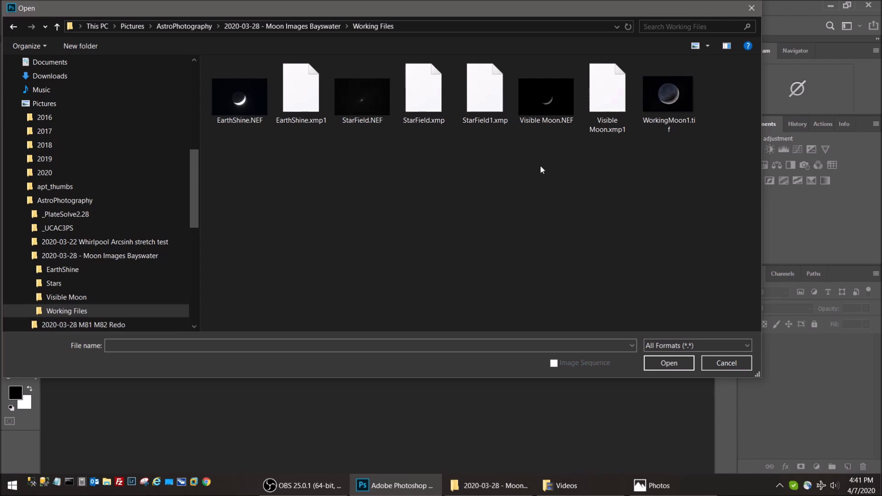
double_click(550, 99)
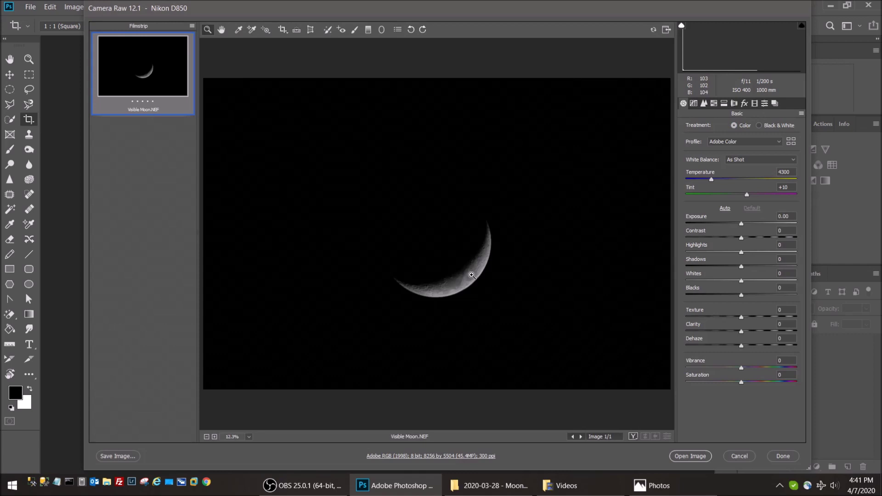
- Set the crescent moon photo's Clarity to +18, Vibrance to +24 and Saturation to +14 in Camera Raw
drag(475, 272, 510, 311)
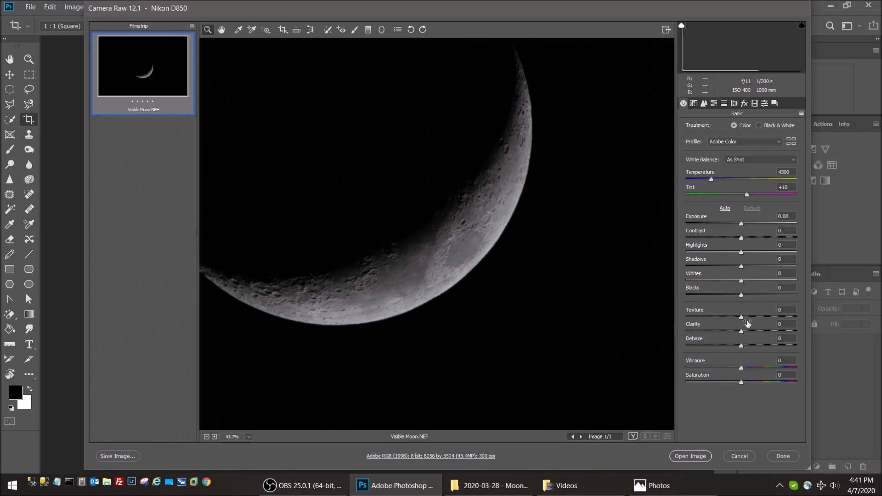
drag(745, 331, 752, 335)
drag(741, 369, 757, 371)
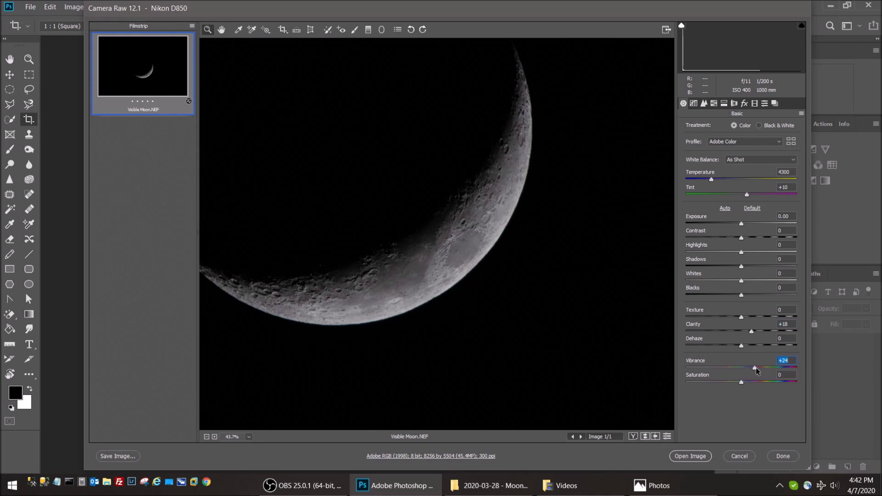
drag(741, 383, 751, 384)
- Set Highlights to +6, Shadows to -5 and Contrast to +2, and open the crescent image in the main editor with the Hand tool active
mouse_move(741, 251)
mouse_down()
mouse_move(748, 252)
mouse_move(739, 267)
mouse_move(742, 238)
mouse_up()
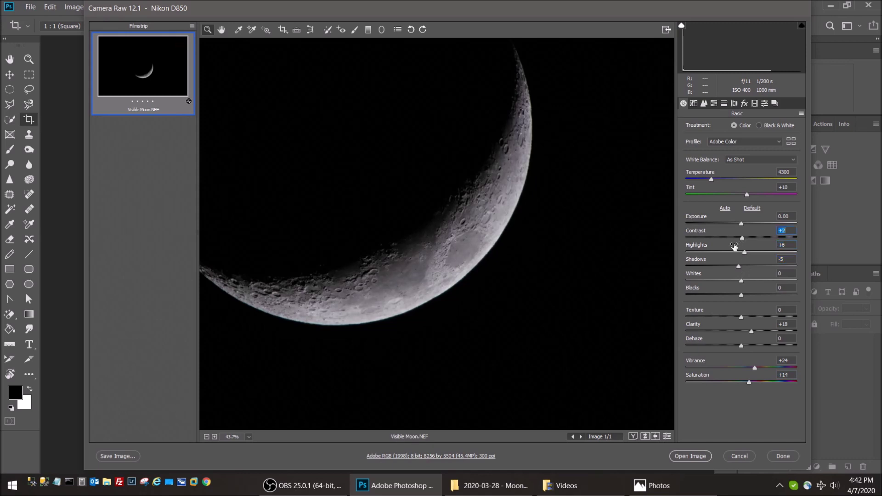
mouse_move(415, 279)
mouse_down()
mouse_move(432, 282)
mouse_move(406, 269)
mouse_up()
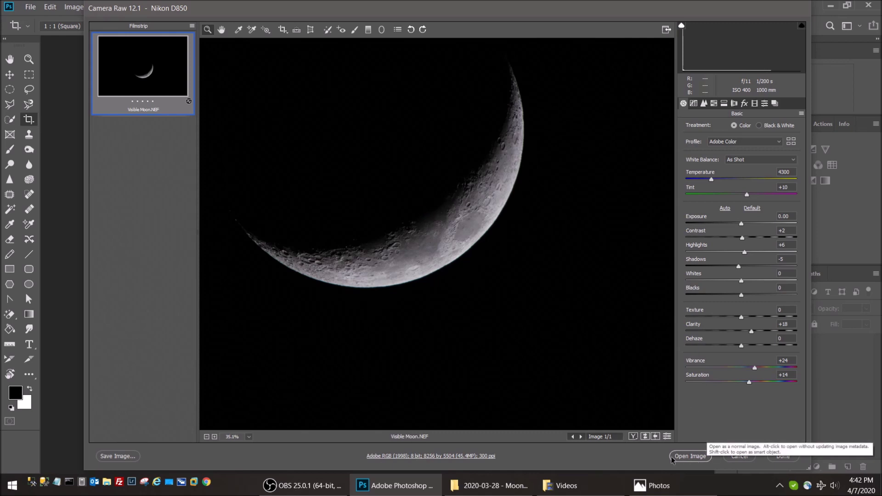
click(687, 457)
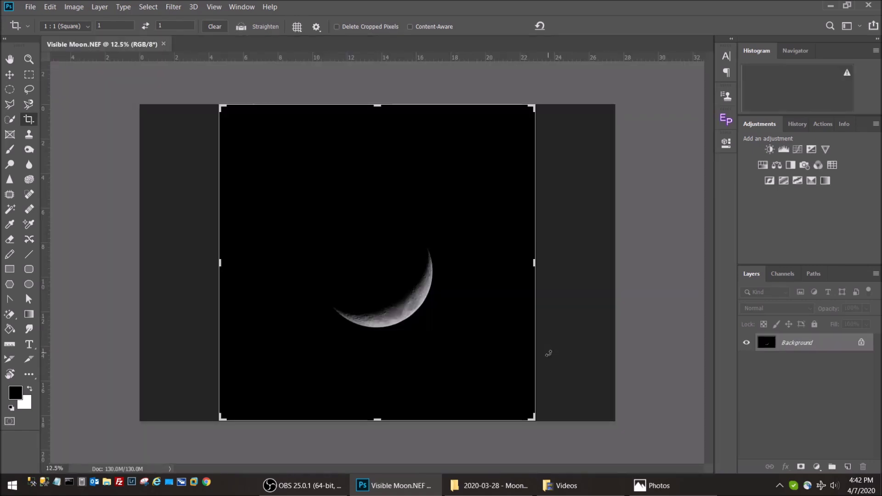
key(h)
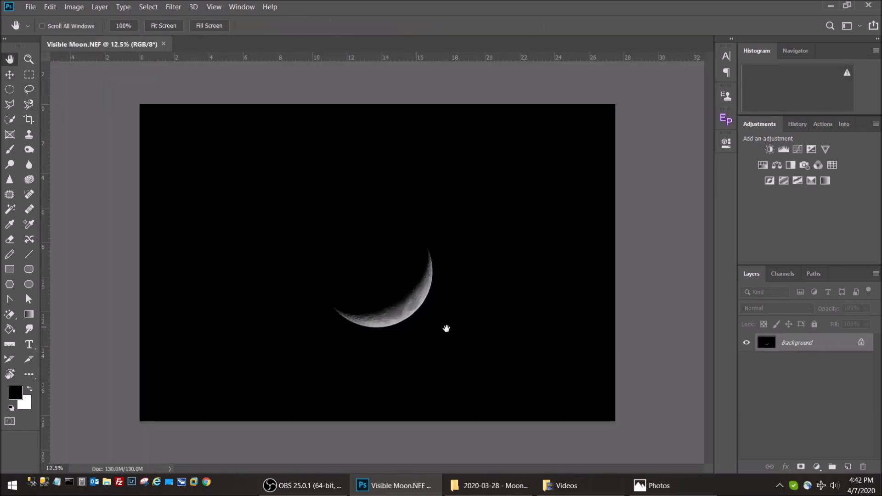
- Open EarthShine.NEF from the Working Files folder
click(30, 7)
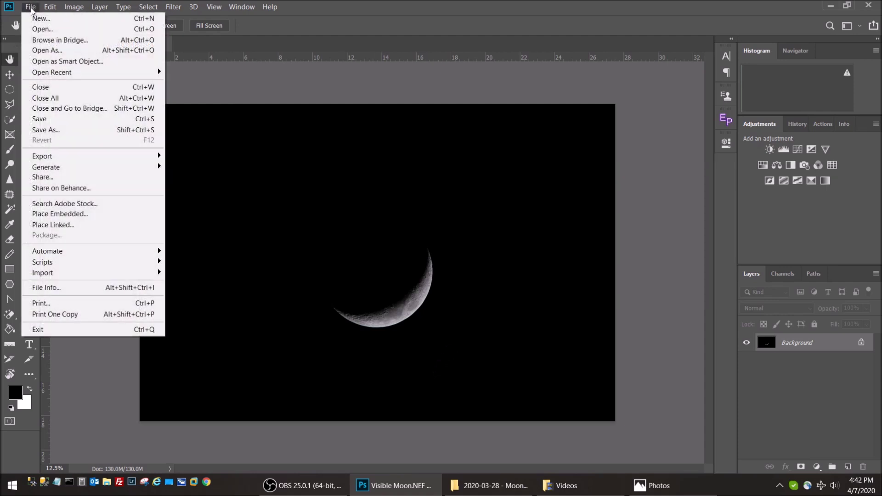
click(48, 29)
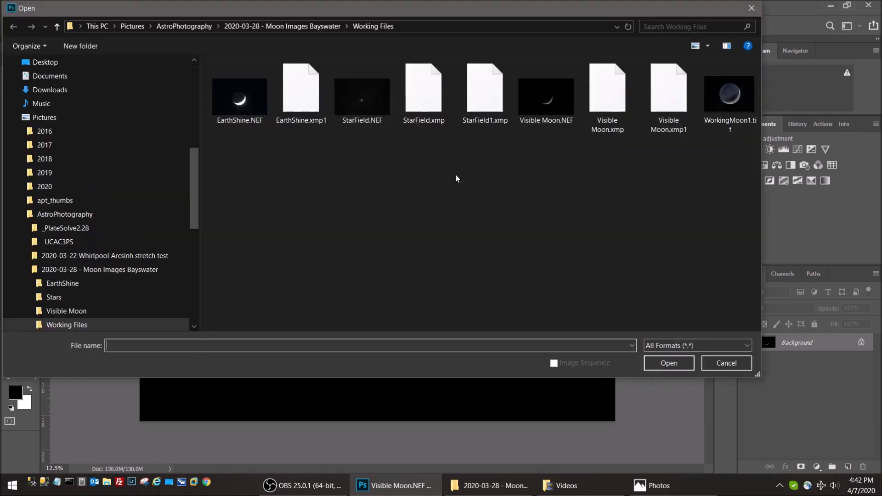
click(238, 117)
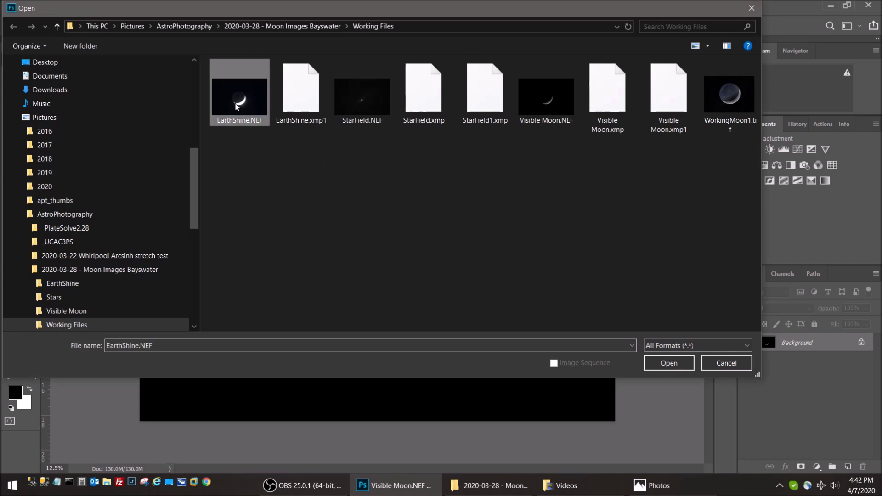
click(657, 366)
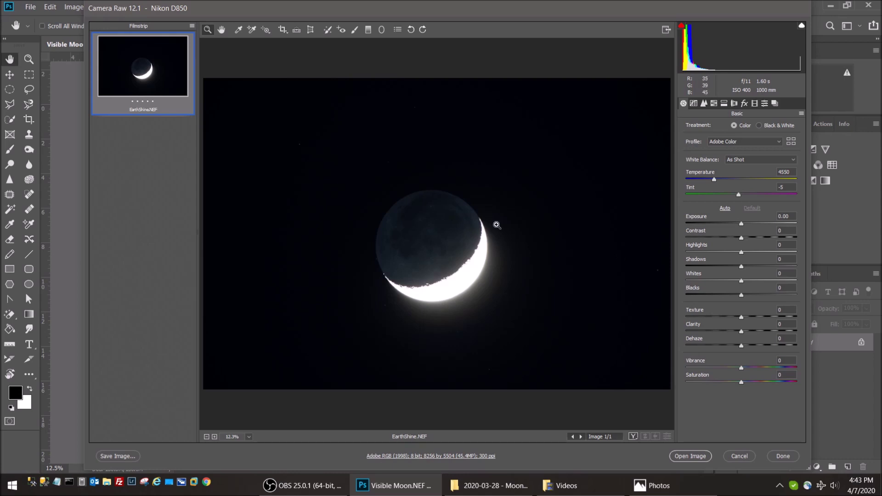
- Set the earthshine photo's Exposure to +1.35, Highlights to -30, Temperature to 4350 and Tint to +4 in Camera Raw
click(749, 225)
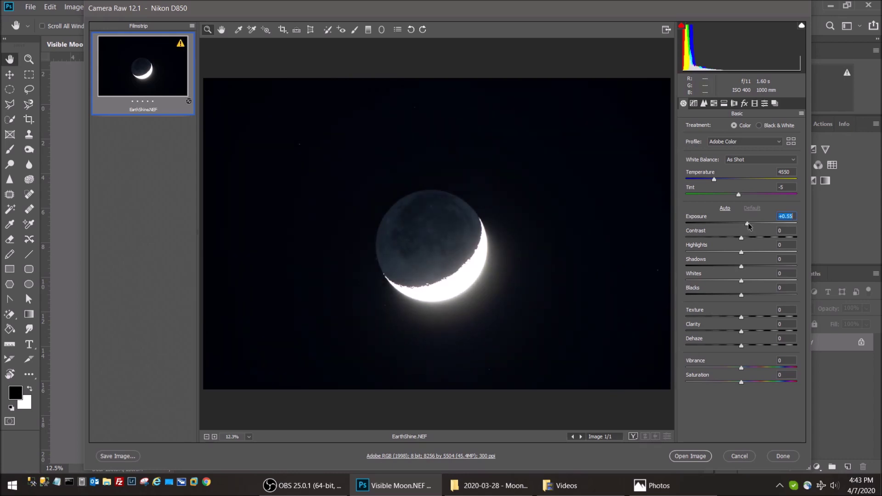
drag(750, 225, 757, 226)
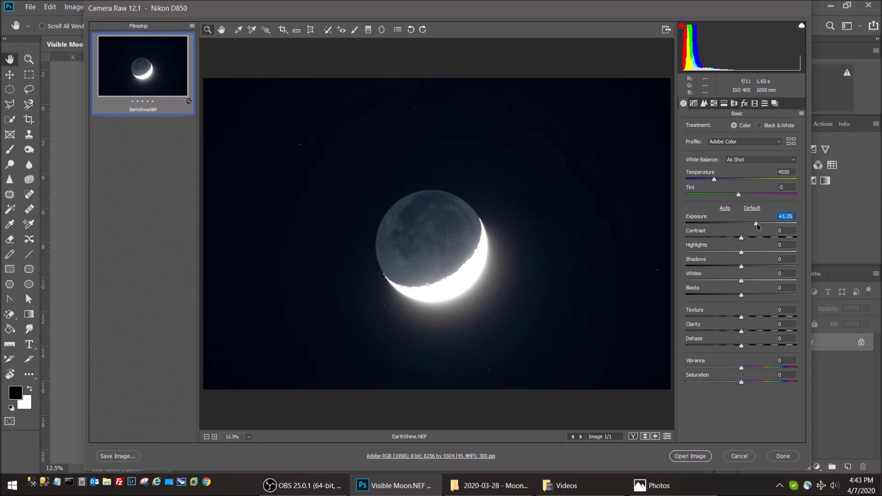
drag(743, 254, 724, 254)
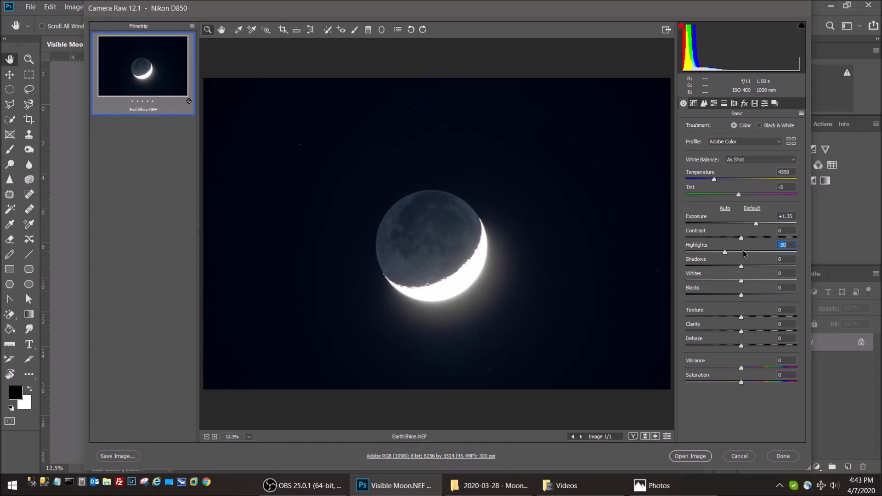
drag(716, 183, 743, 197)
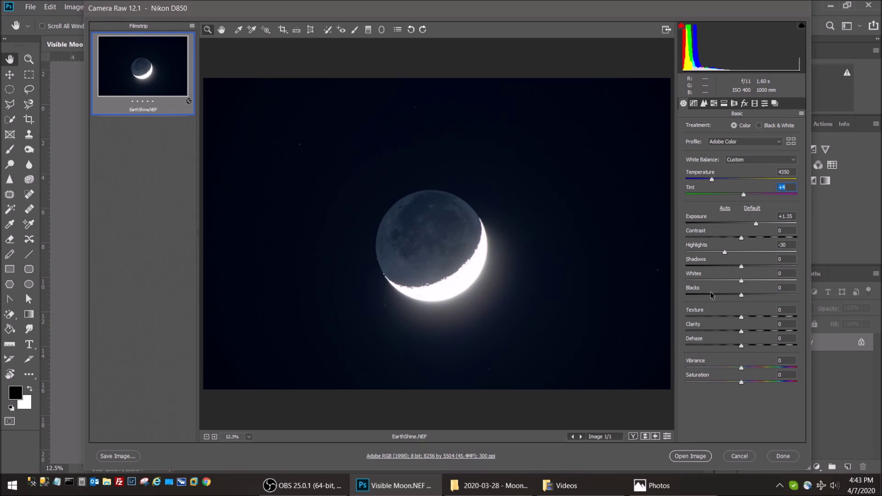
- Open the developed earthshine image and copy all of it into the Visible Moon document as a new layer
click(691, 457)
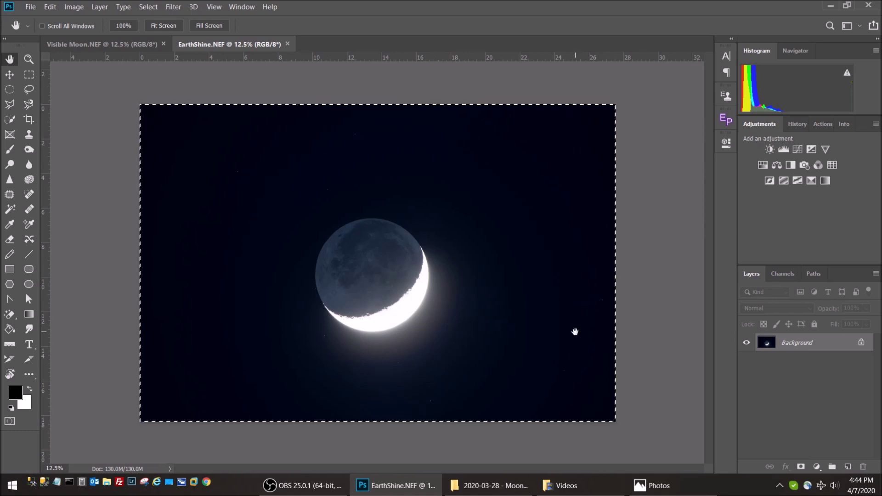
click(127, 48)
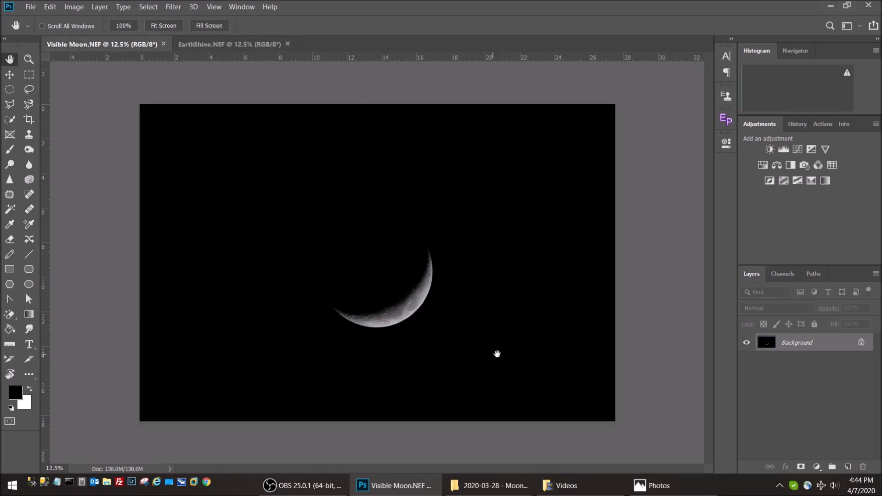
key(ctrl+v)
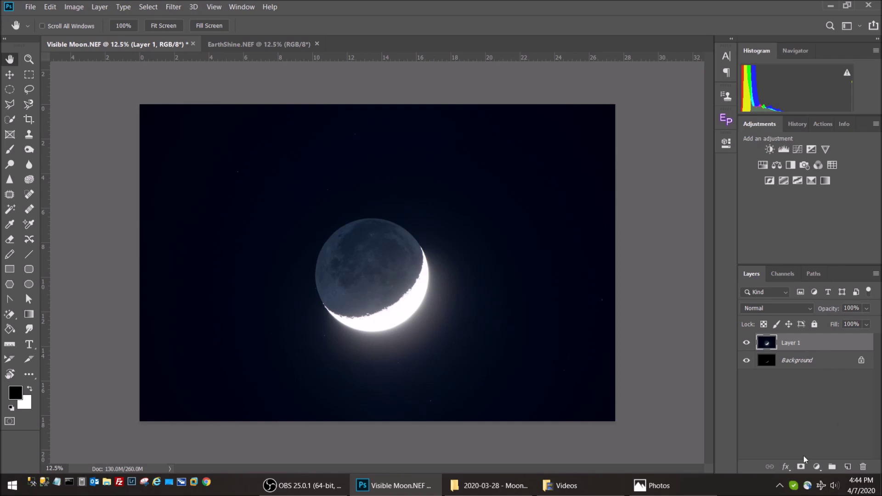
- Save the layered document as the TIFF file WorkingMoon2 without image compression, and close EarthShine.NEF without saving
click(30, 6)
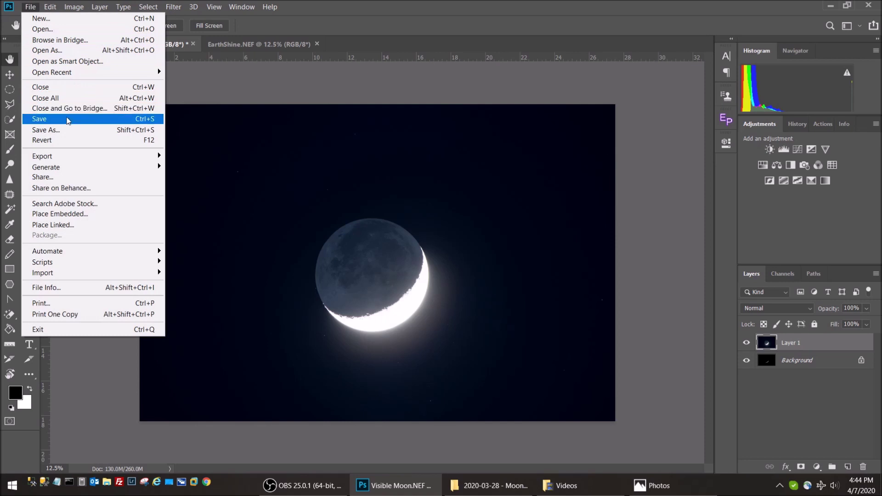
click(74, 130)
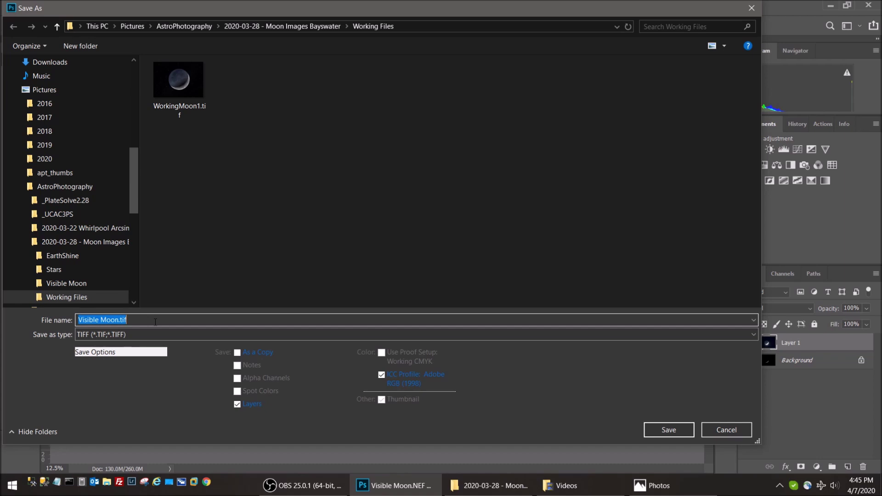
text(Wor)
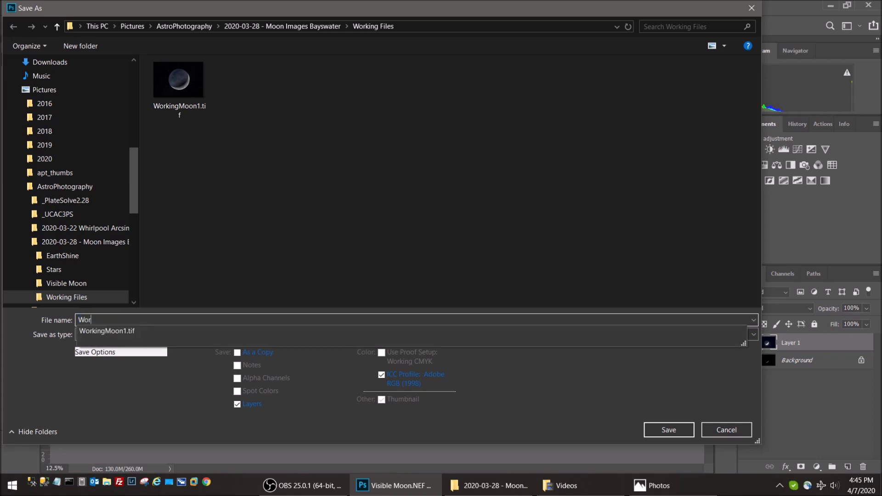
text(kingMoon2)
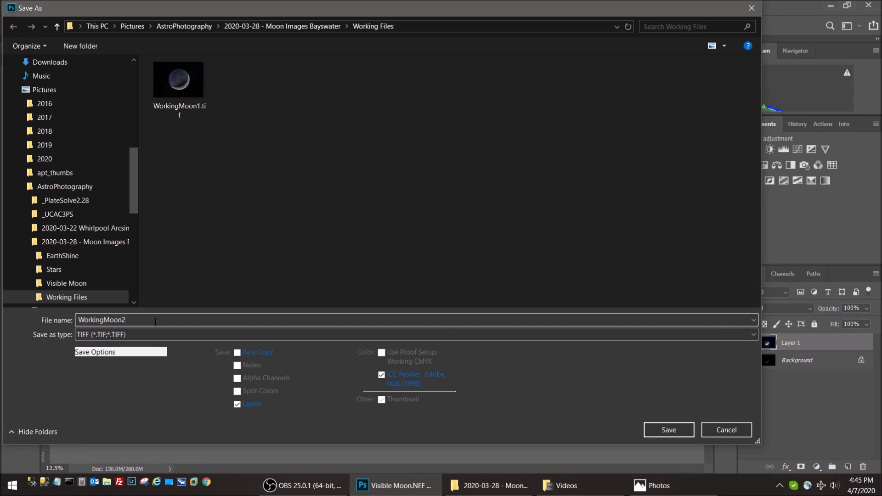
key(Return)
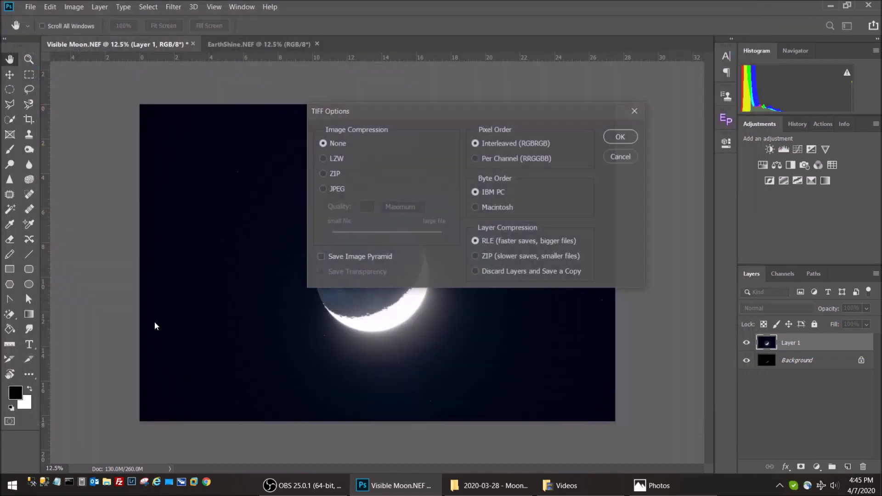
click(630, 137)
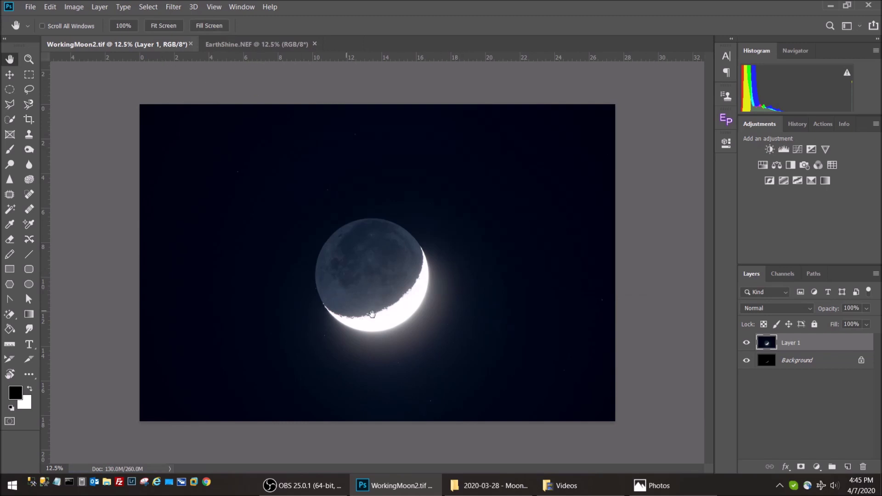
click(316, 44)
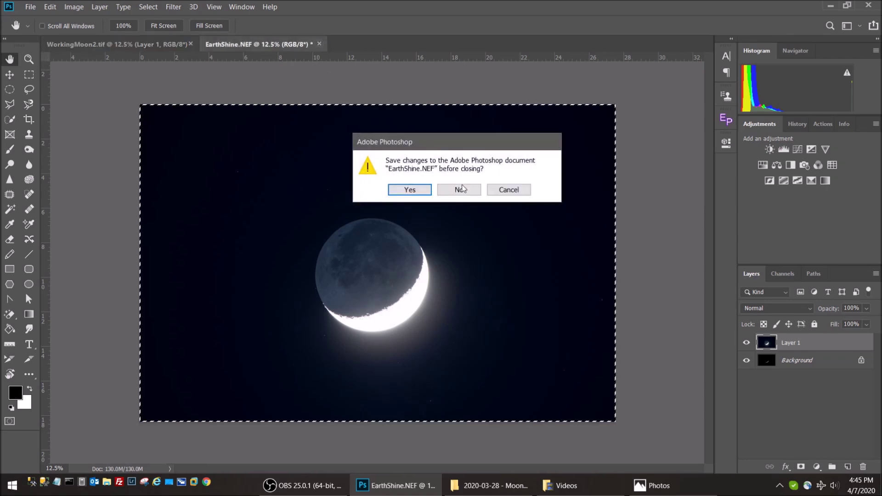
click(473, 197)
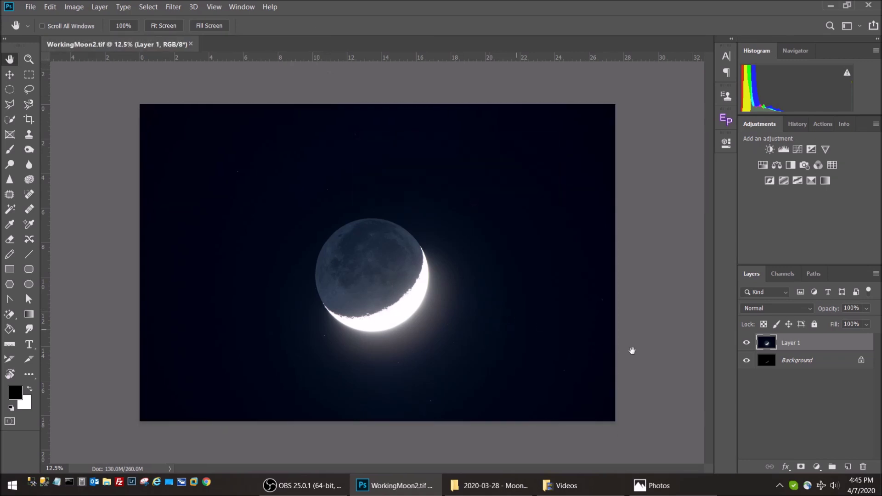
- Compare the earthshine layer with the crescent background by toggling Layer 1's visibility
click(746, 343)
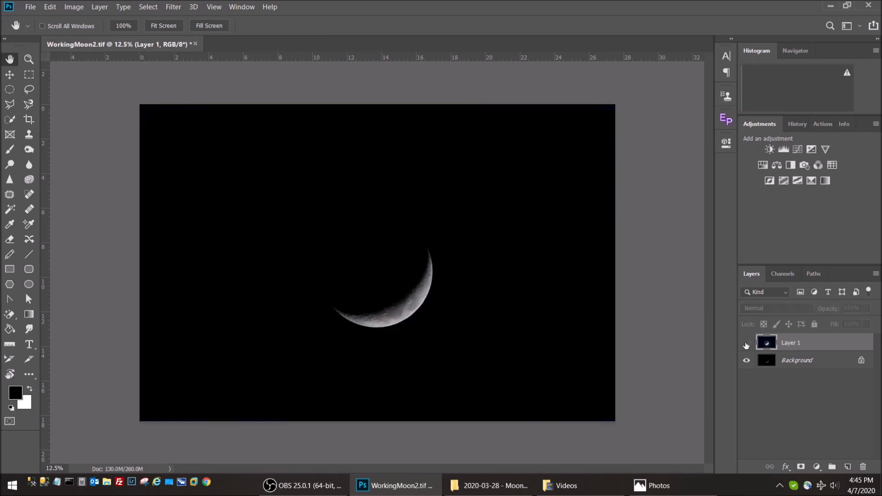
click(747, 344)
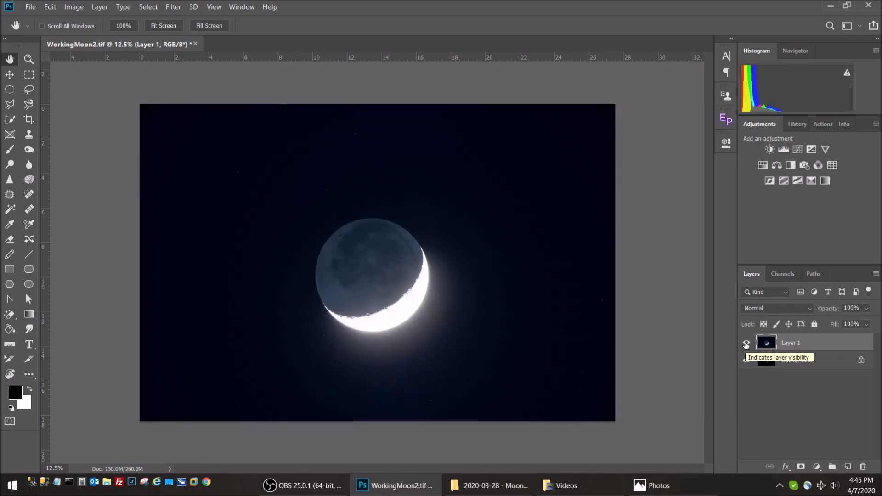
scroll(352, 343, up, 8)
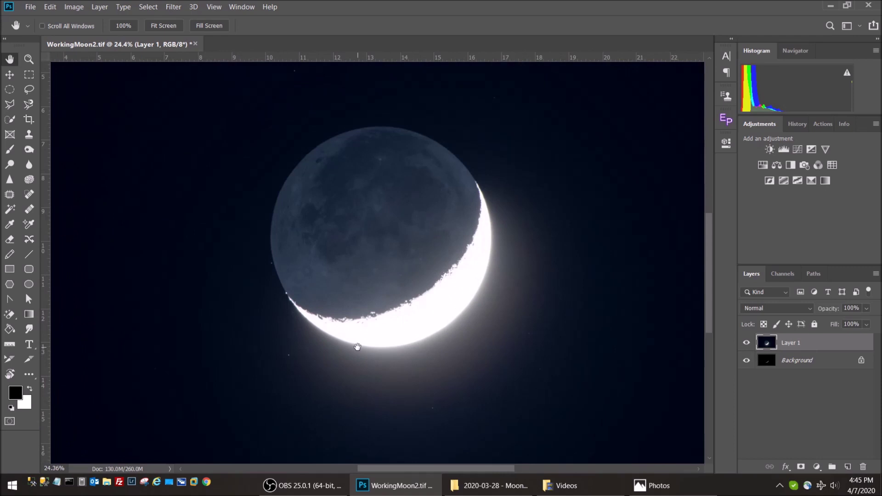
drag(413, 228, 412, 262)
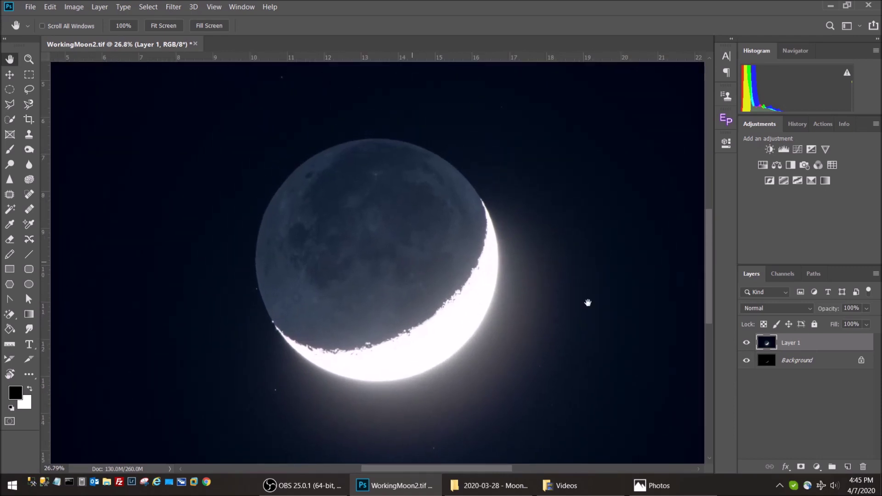
click(747, 343)
click(746, 343)
click(747, 343)
click(747, 342)
- Reduce Layer 1's opacity to 49% so the crescent background shows through it
click(867, 308)
click(843, 323)
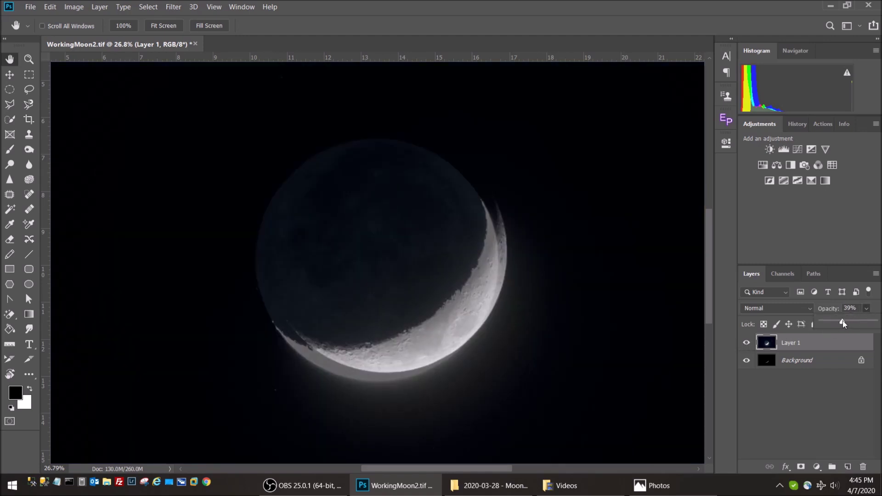
drag(845, 320, 847, 321)
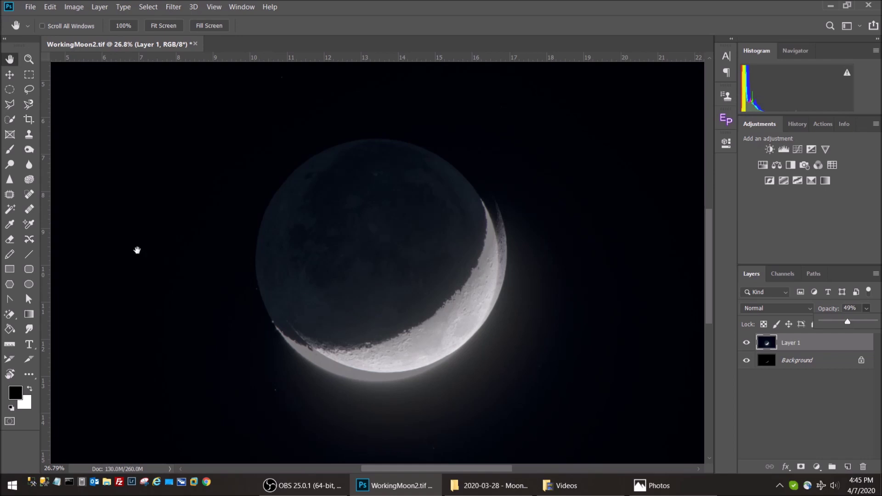
- Move Layer 1 sideways so its moon roughly overlaps the background crescent's outer edge, and fine-tune it leftward
click(9, 75)
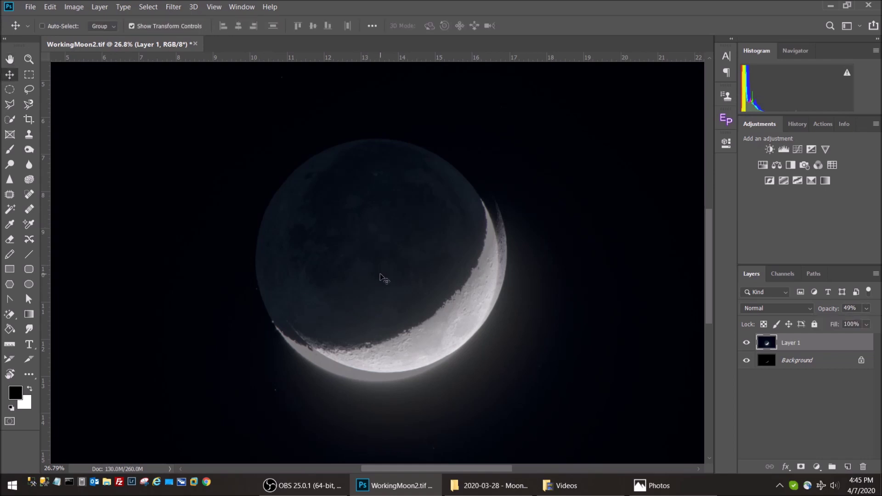
drag(379, 274, 395, 273)
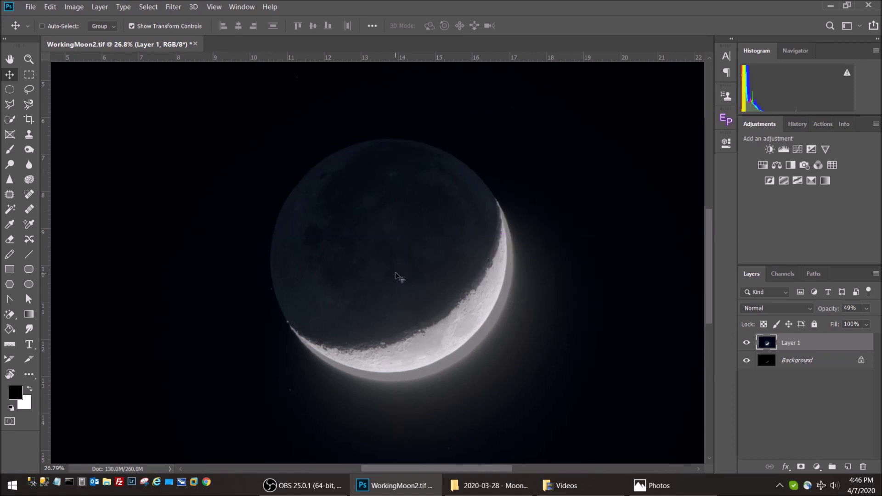
key(shift+Left)
key(shift+Left)
key(shift+Left)
key(shift+Left)
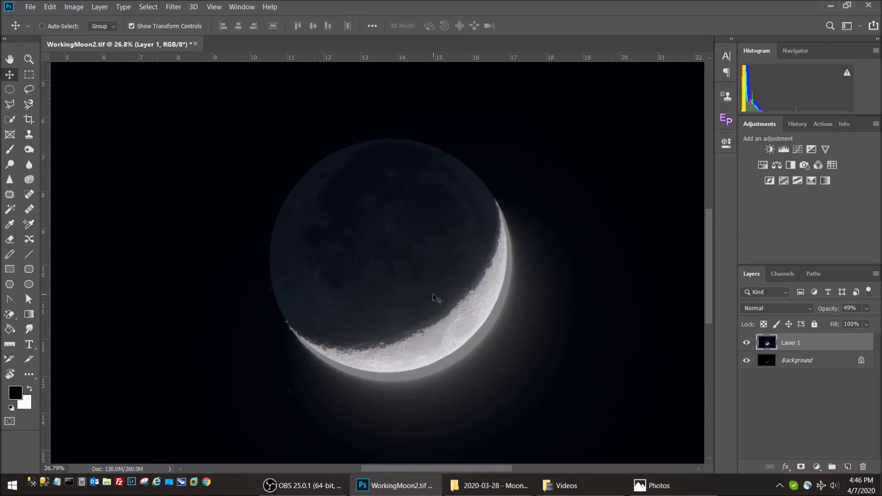
- Nudge Layer 1 up and to the right in small increments to align its moon with the background crescent
scroll(524, 212, up, 5)
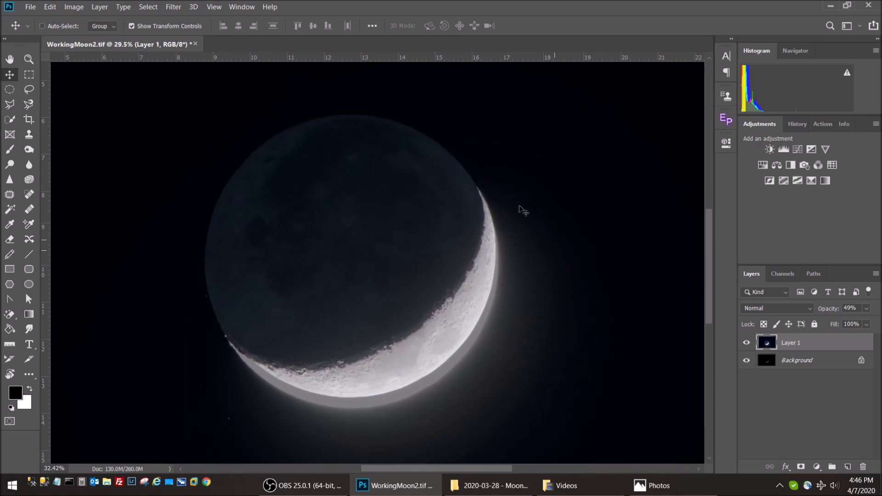
key(Up)
key(Up)
key(Up)
key(Up)
key(Up)
key(Up)
key(Up)
key(Up)
key(Up)
key(Up)
key(Up)
key(Up)
key(Up)
key(Up)
key(Up)
key(Up)
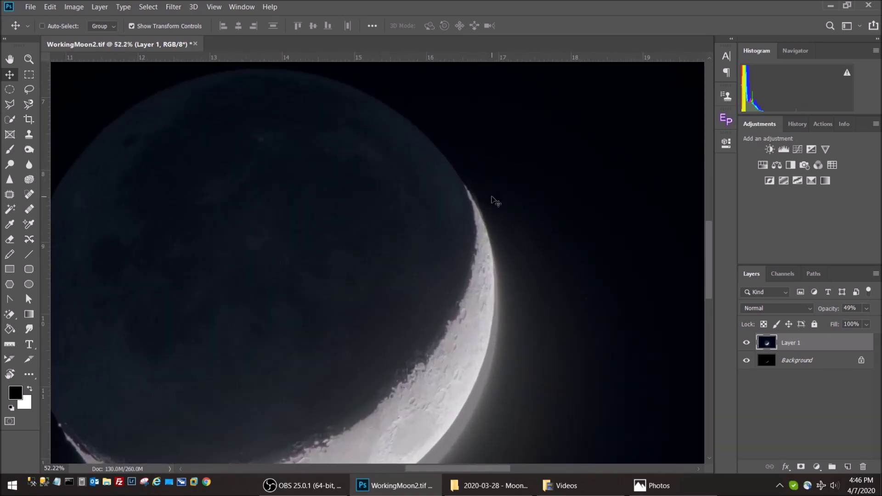
key(Right)
key(Right)
key(Right)
key(Right)
key(Right)
key(Right)
key(Right)
key(Right)
key(Right)
key(Right)
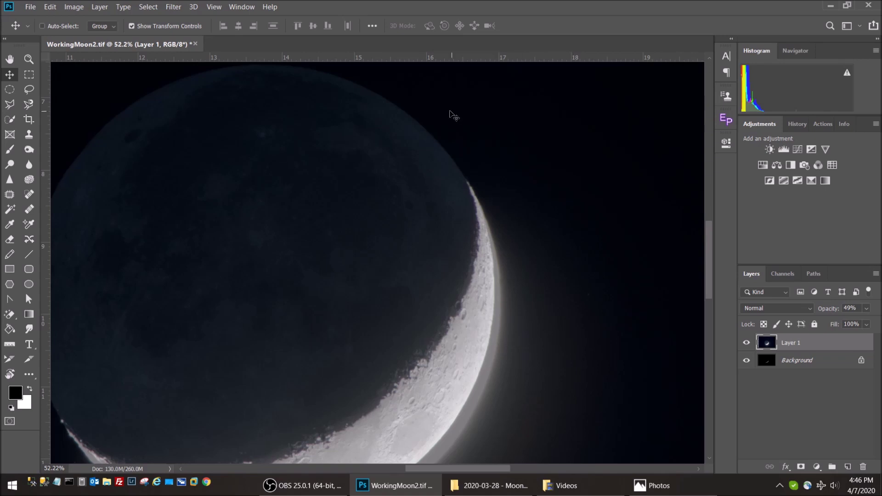
- Examine the alignment along the moon's edge and crescent tips, and compare both exposures by toggling Layer 1's visibility
scroll(437, 295, down, 1)
scroll(118, 425, up, 4)
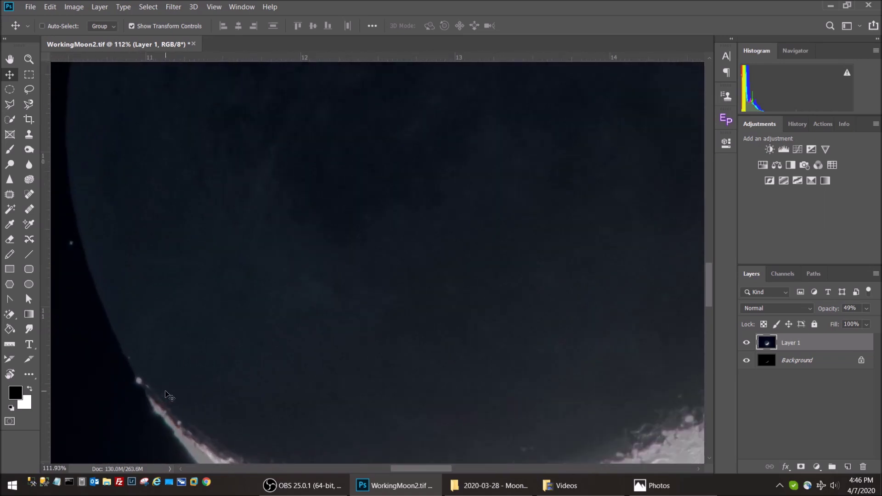
scroll(169, 396, down, 5)
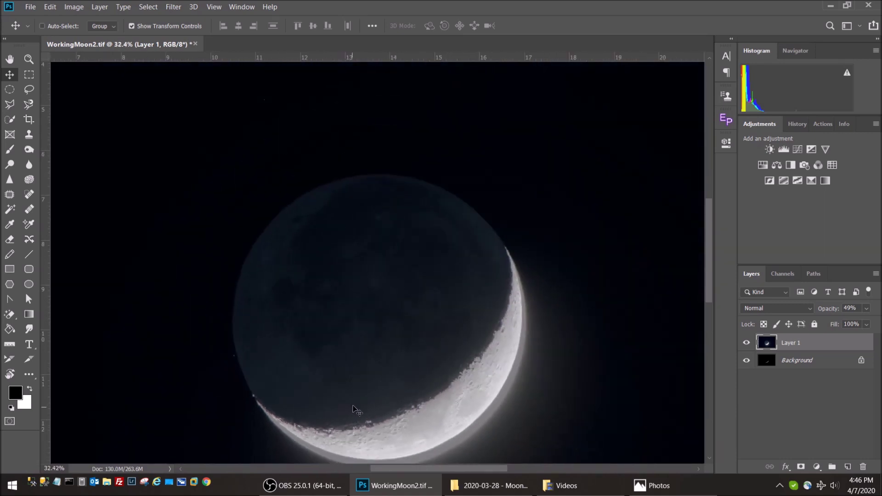
scroll(356, 409, down, 2)
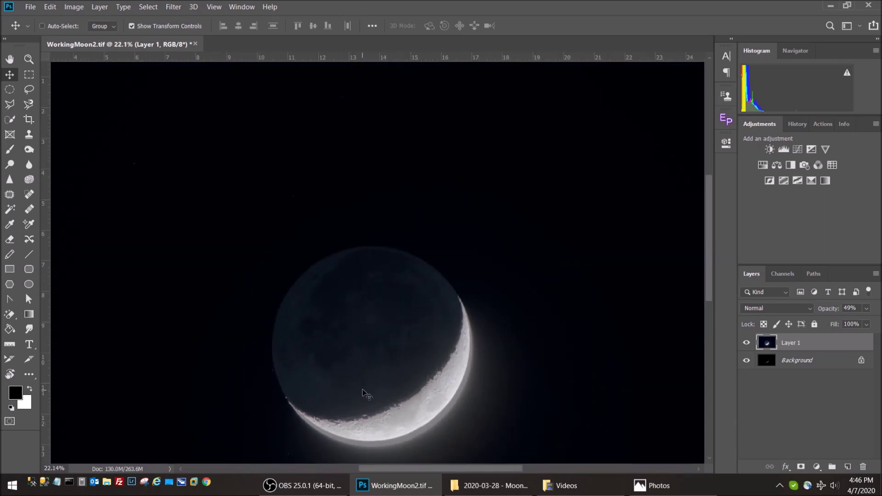
drag(381, 368, 395, 292)
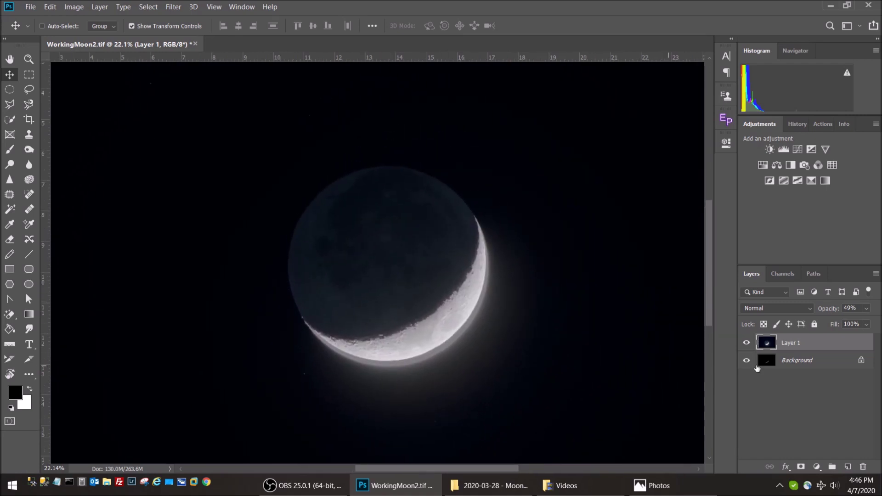
click(746, 345)
click(746, 345)
click(746, 345)
click(746, 344)
click(746, 345)
click(746, 344)
- Restore Layer 1's opacity to 100% and save the document
click(867, 308)
drag(857, 322, 881, 325)
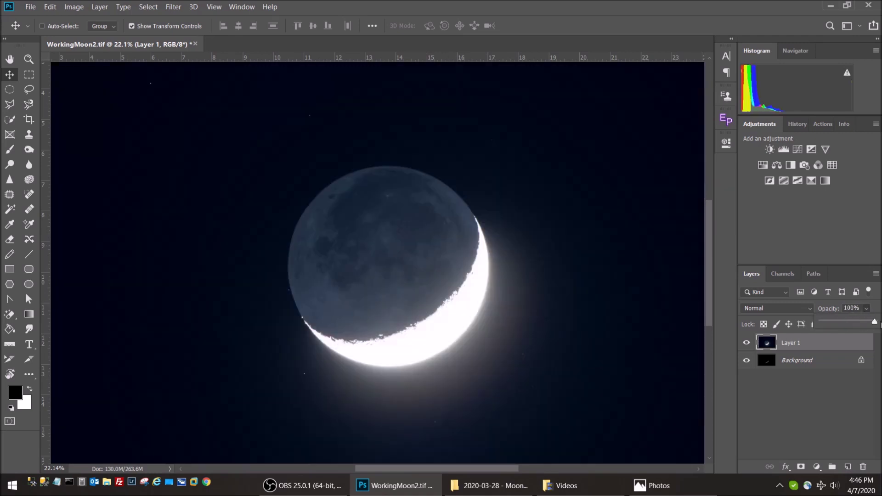
click(804, 409)
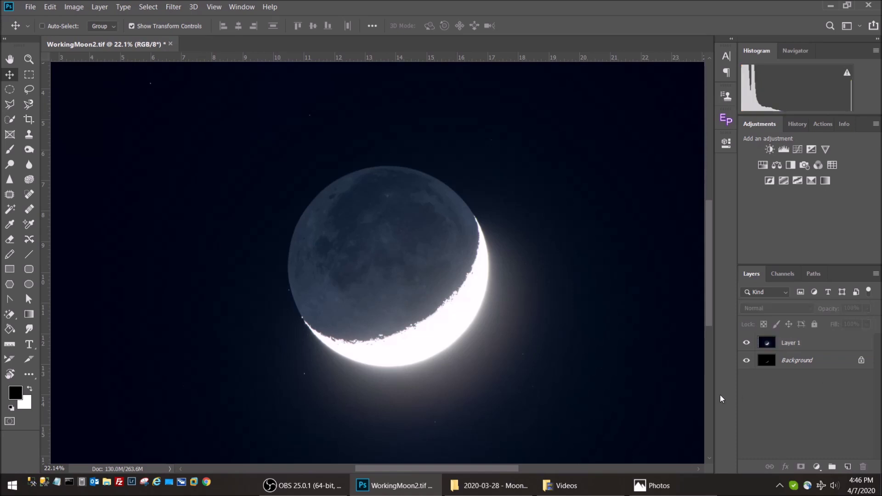
click(33, 8)
click(66, 119)
- Add a layer mask to Layer 1 and set the foreground colour to black with white as background
click(792, 344)
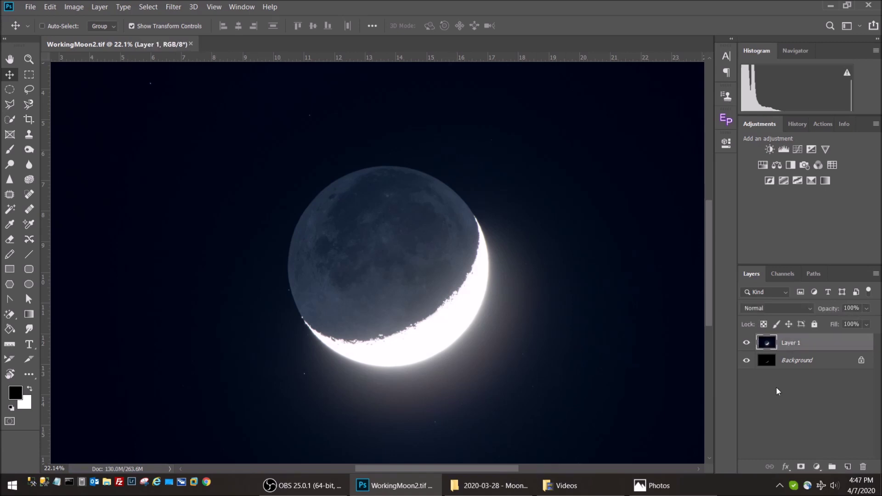
click(802, 468)
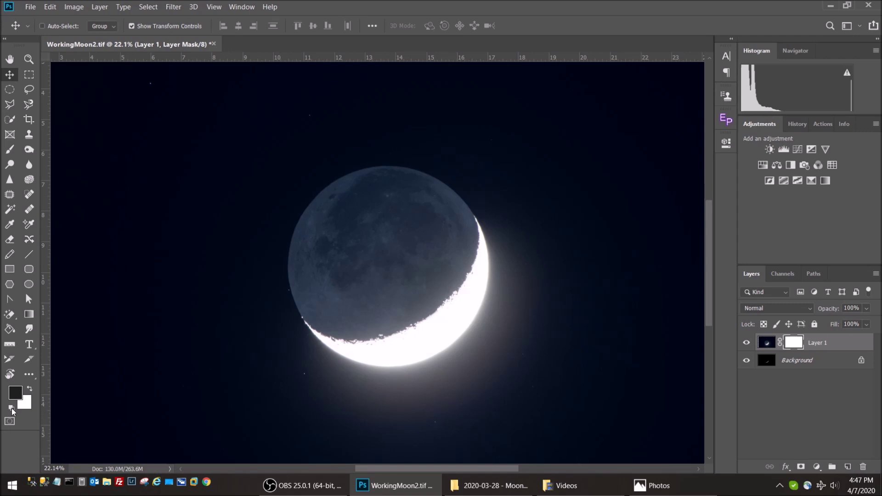
click(30, 390)
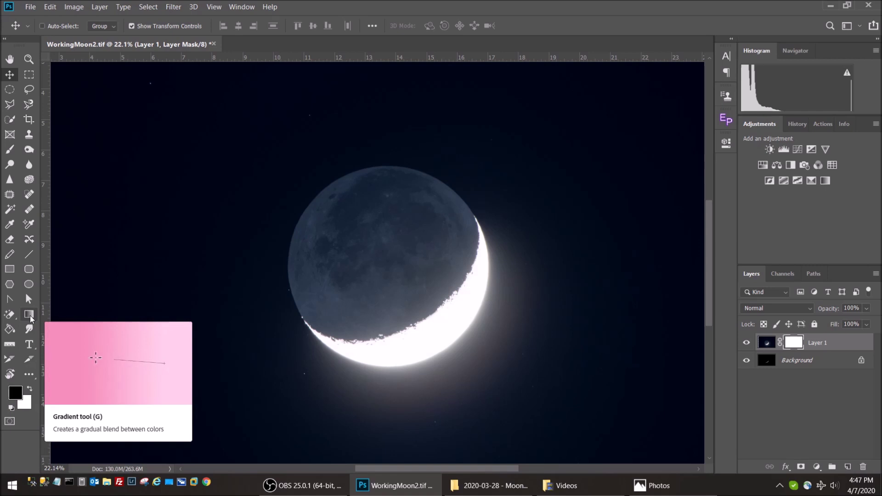
click(50, 7)
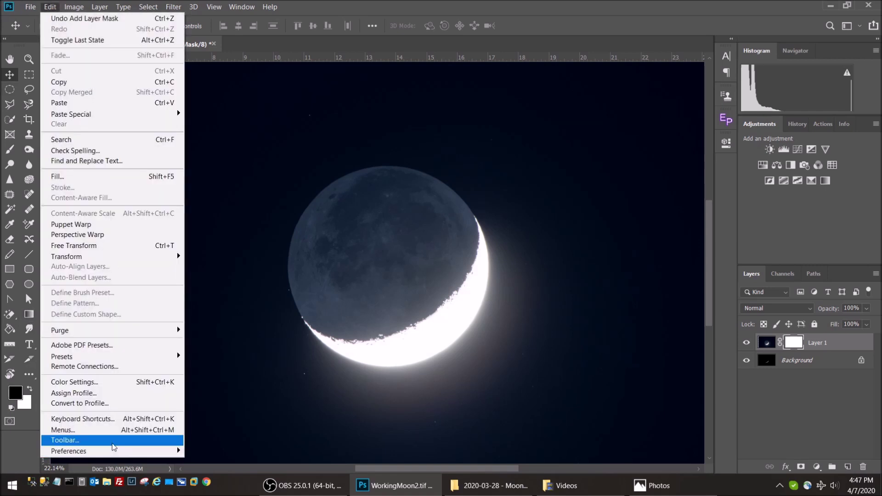
click(114, 441)
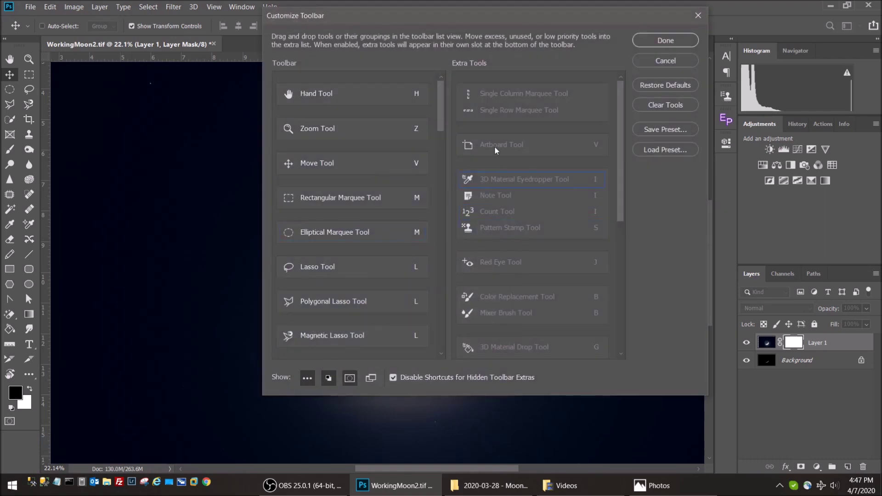
click(659, 62)
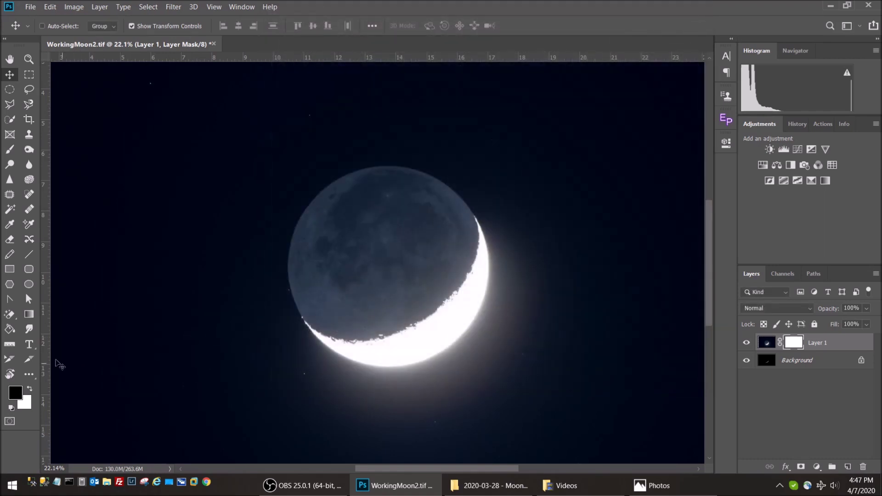
- Draw a linear black-to-white gradient on Layer 1's mask from the bright crescent toward the dark upper-left disc, redrawing it to refine the blend
click(29, 314)
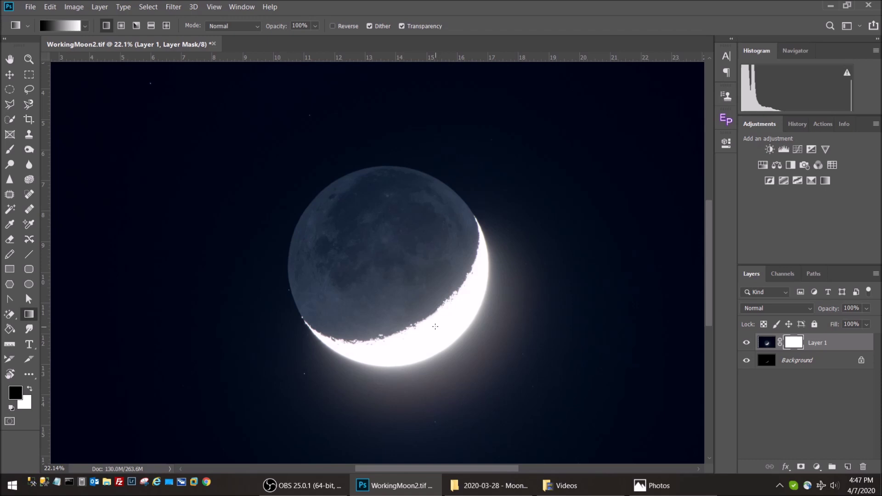
drag(433, 323, 386, 250)
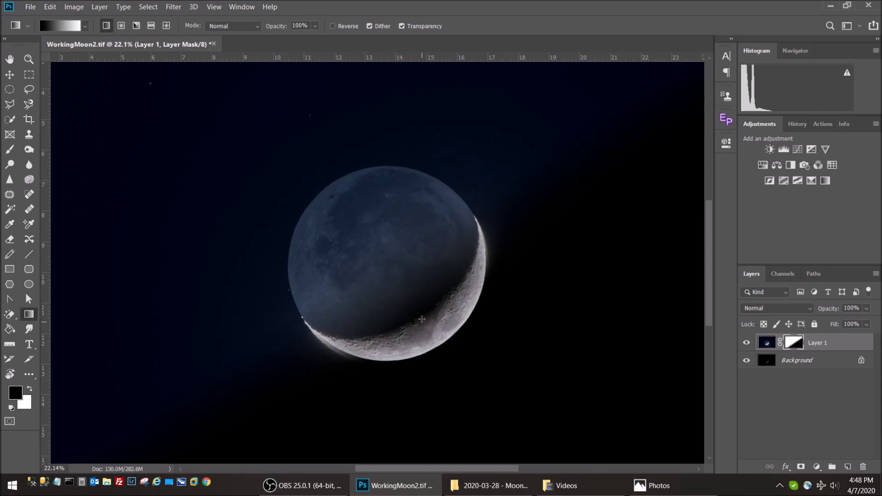
drag(429, 319, 386, 252)
drag(432, 328, 384, 252)
drag(428, 328, 362, 225)
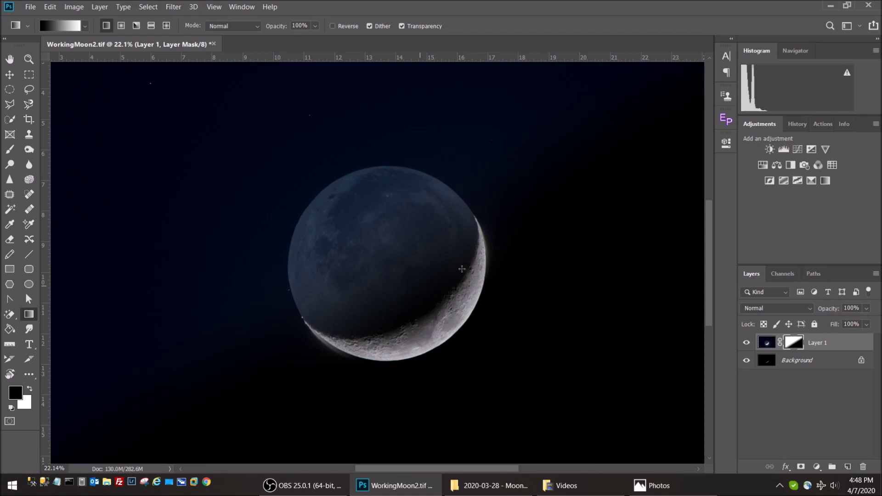
drag(437, 334, 366, 221)
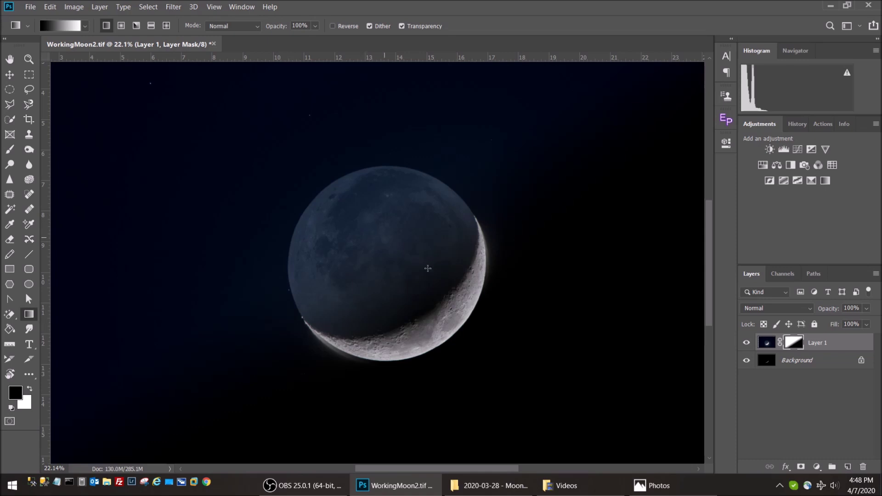
- Stamp all visible layers into a new merged layer above Layer 1
scroll(431, 344, down, 1)
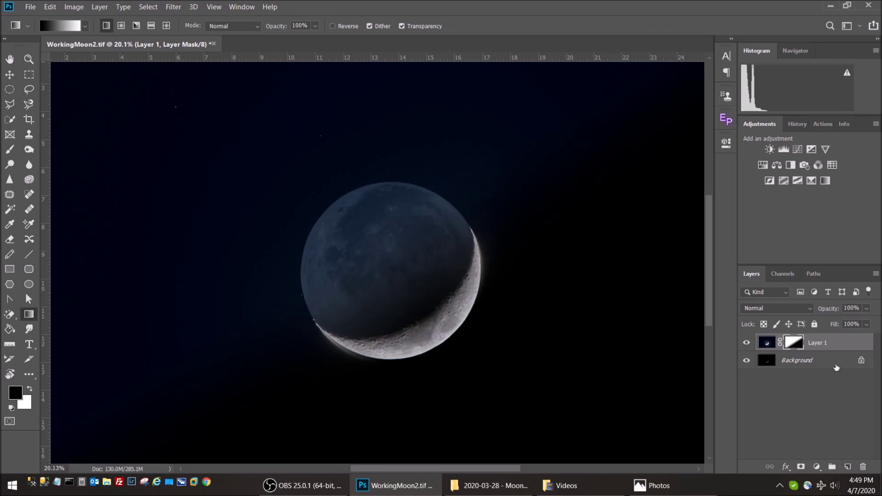
key(ctrl+alt+shift+e)
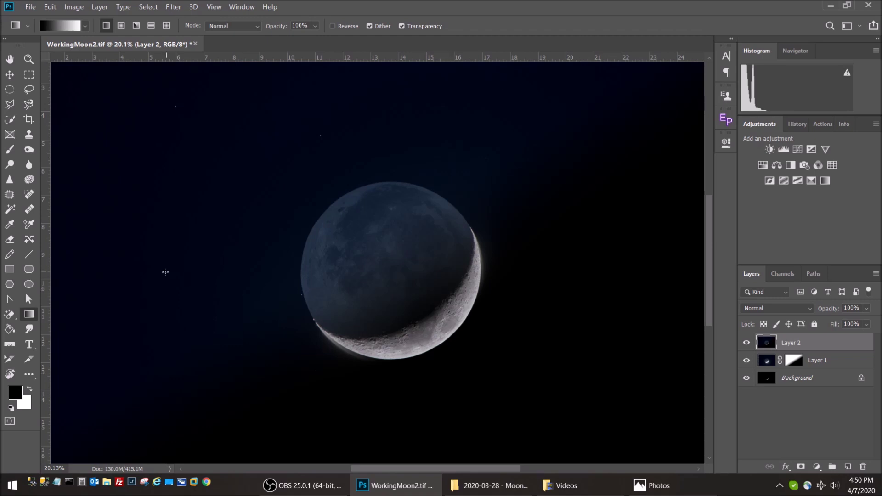
- Draw a circular Ellipse tool path about 1941 px across, discarding the off-shape trial ellipse, and position it over the moon's disc
click(33, 285)
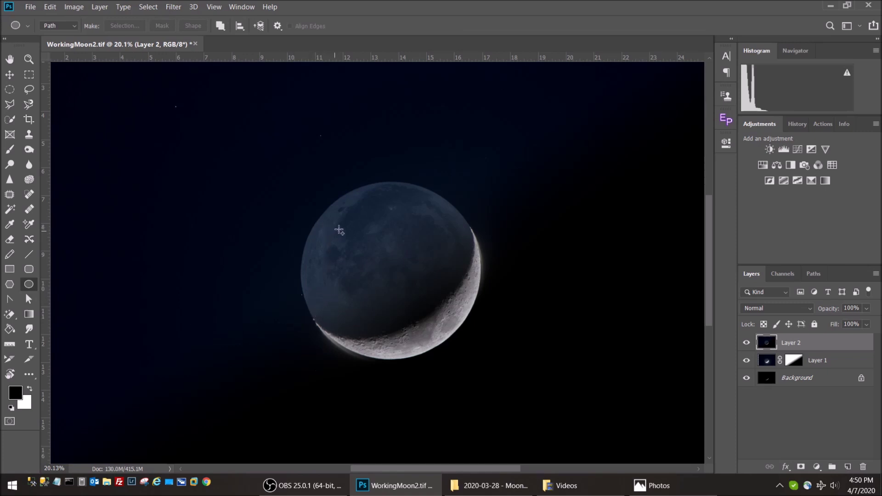
drag(347, 216, 566, 394)
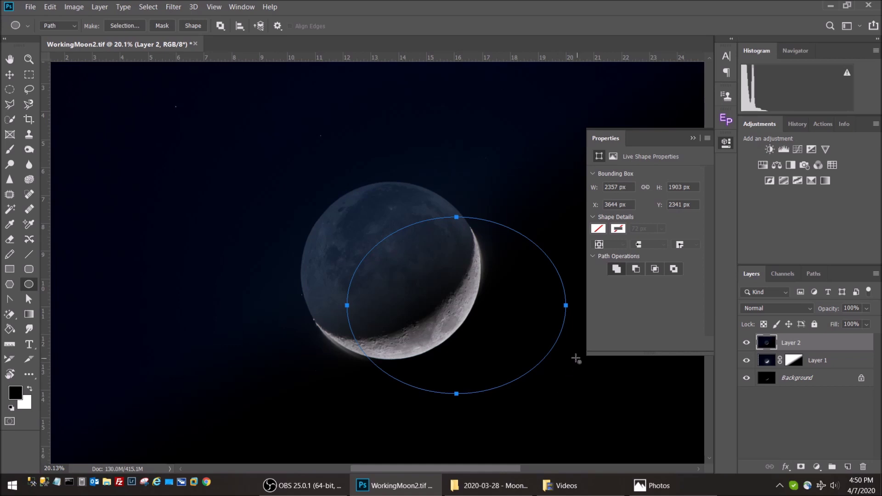
key(Return)
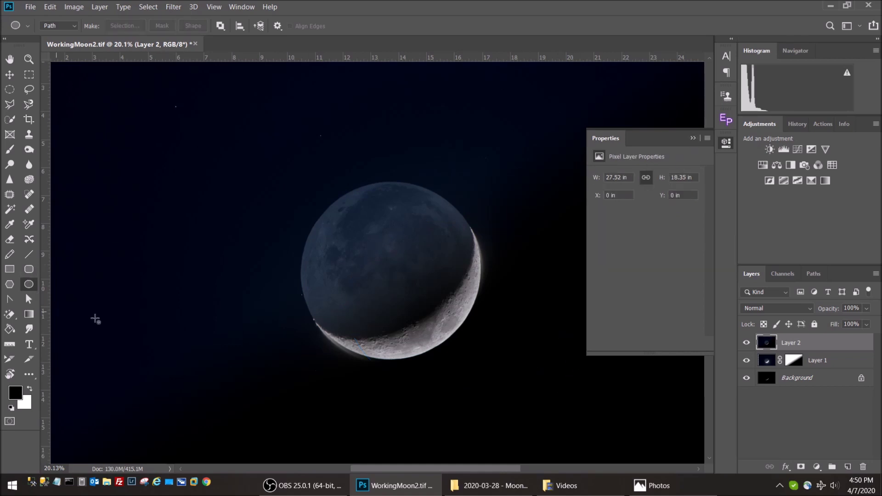
drag(326, 210, 543, 390)
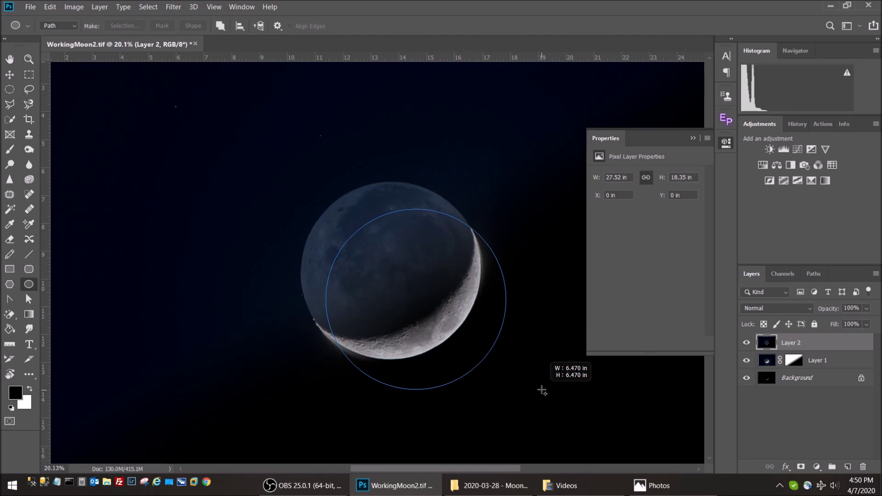
drag(542, 391, 542, 391)
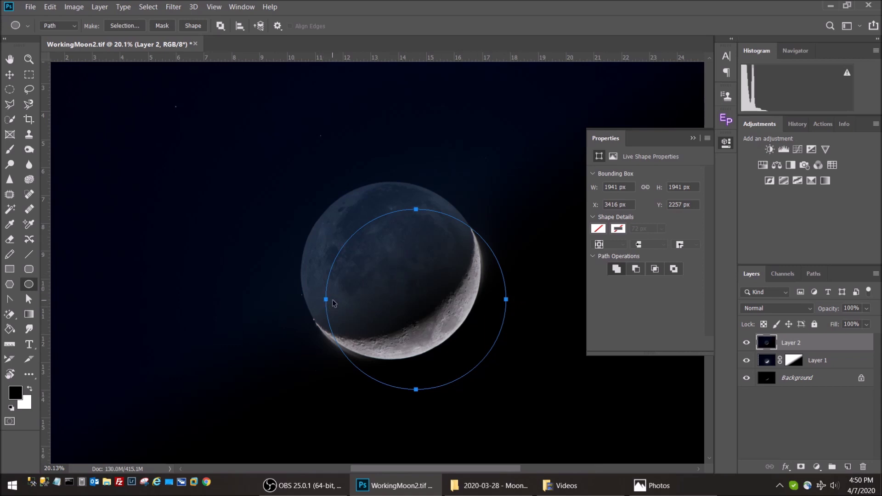
drag(330, 268, 307, 240)
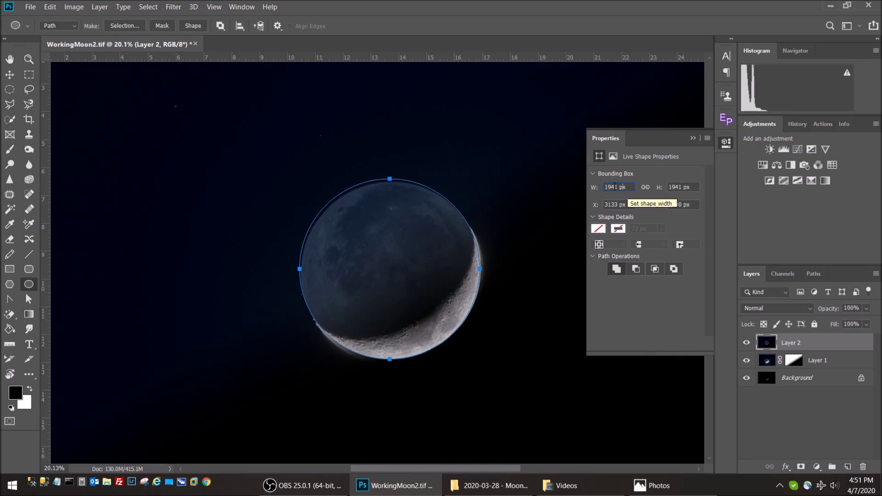
- Set the circular path's width and height to 1958 px to match the moon's disc
drag(618, 186, 608, 186)
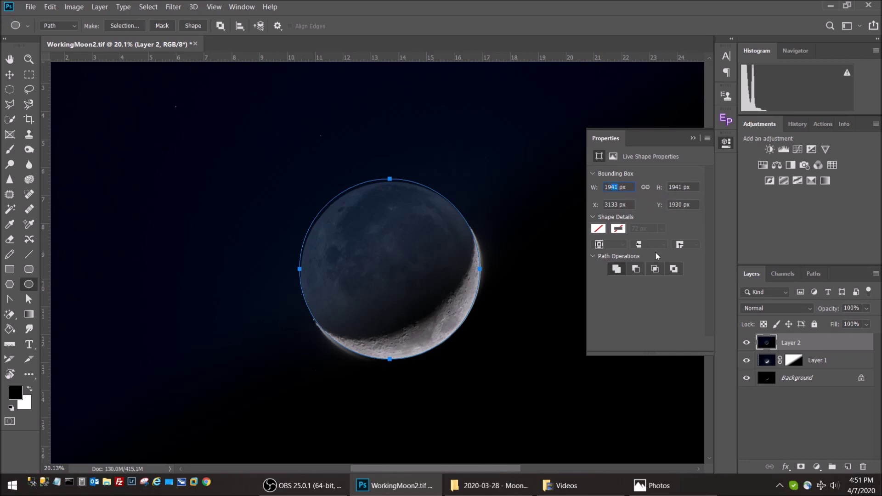
text(958)
key(Return)
key(Tab)
text(1958)
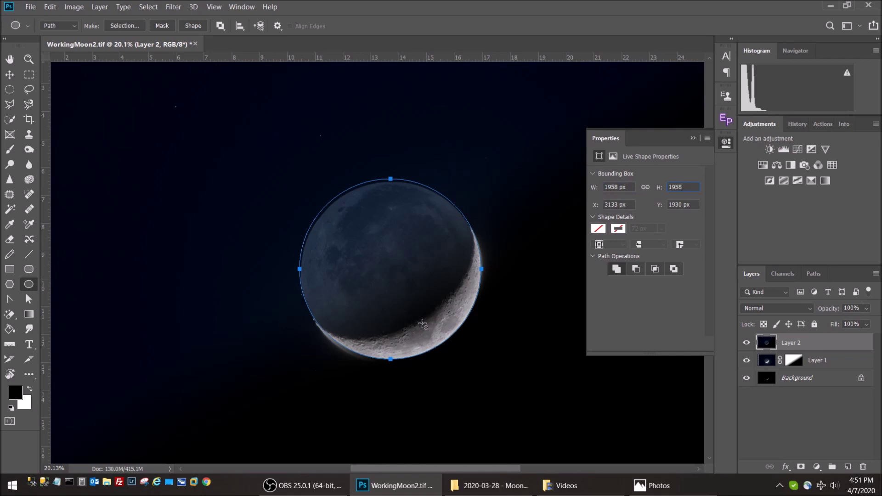
key(Tab)
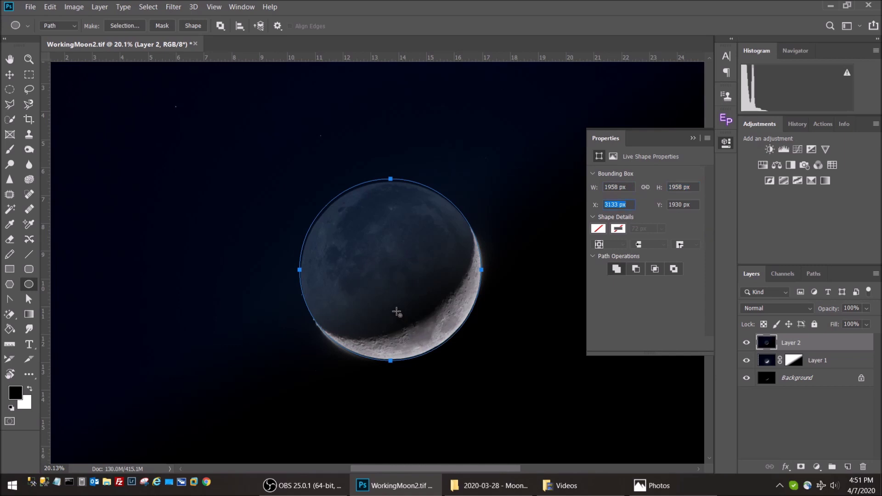
- Reposition the circular path so its outline follows the outer edge of the bright crescent
drag(330, 204, 332, 202)
scroll(451, 309, up, 2)
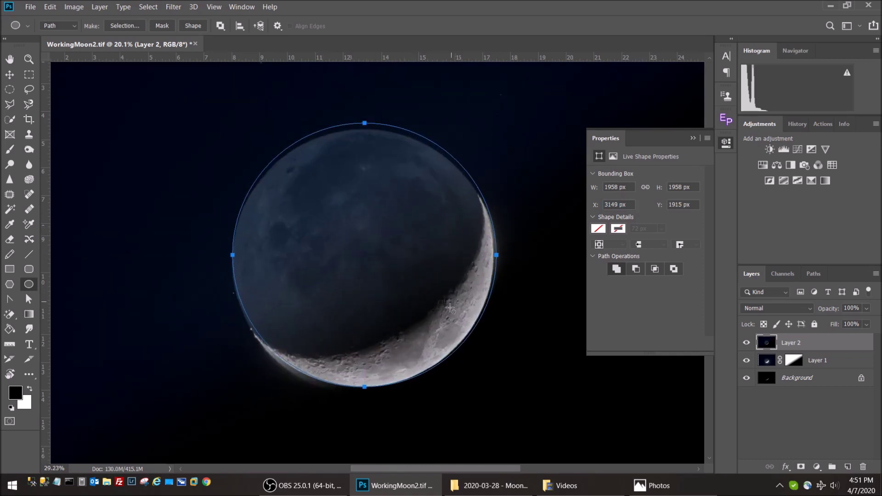
scroll(450, 309, up, 2)
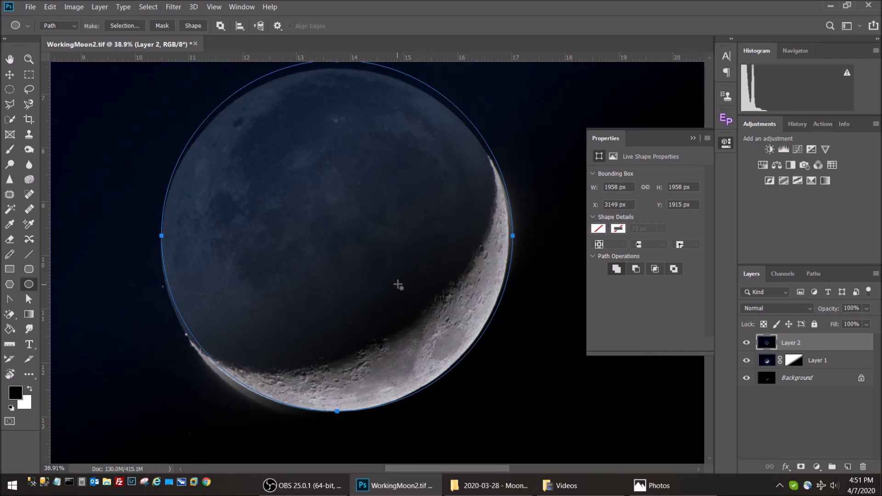
key(Left)
key(Left)
key(Left)
key(Left)
key(Left)
key(Left)
key(Down)
key(Left)
key(Left)
key(Right)
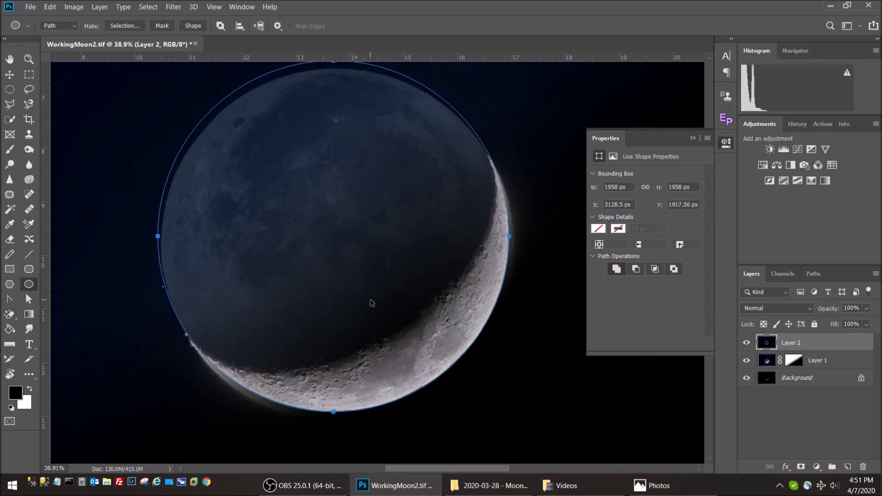
scroll(383, 271, up, 1)
scroll(383, 272, down, 2)
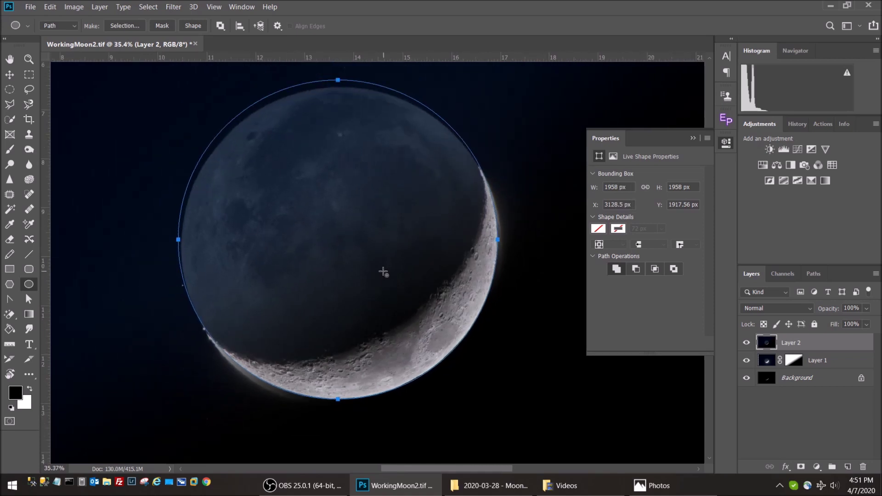
- Set the circular path's width and height to 1940 px
mouse_move(611, 189)
mouse_down()
mouse_move(621, 190)
mouse_move(621, 200)
mouse_up()
text(940)
key(Tab)
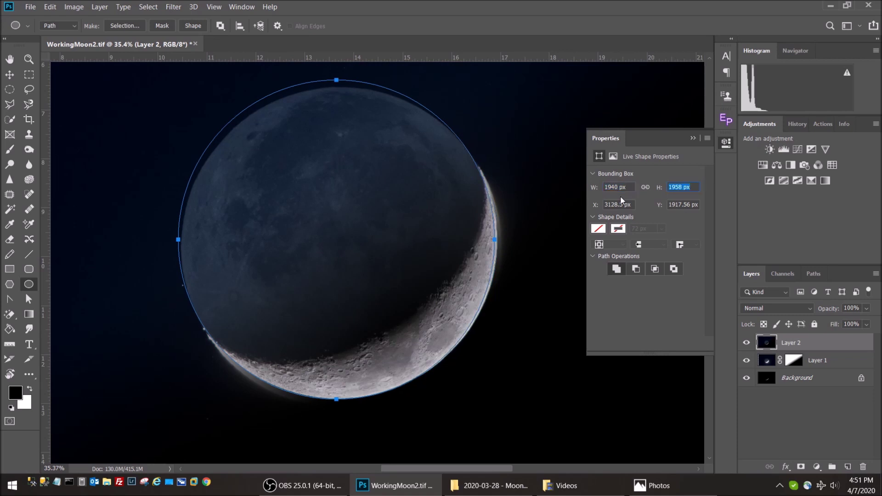
text(1940)
key(Tab)
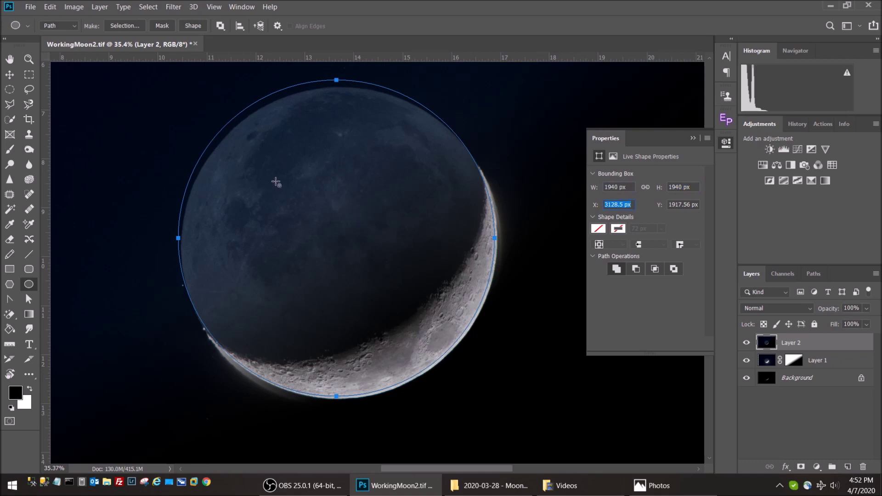
- Move the circular path down over the moon and nudge it into line with the disc's edge
drag(275, 181, 281, 187)
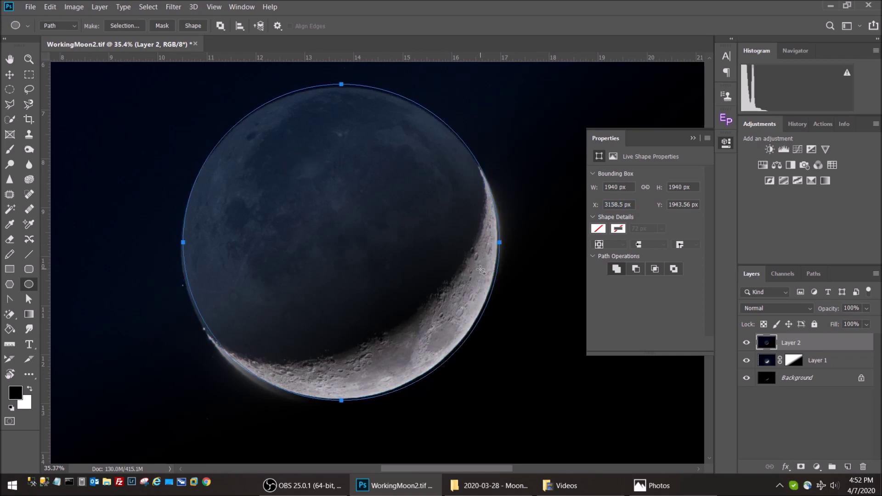
key(Left)
key(Left)
key(Left)
key(Up)
key(Up)
key(Up)
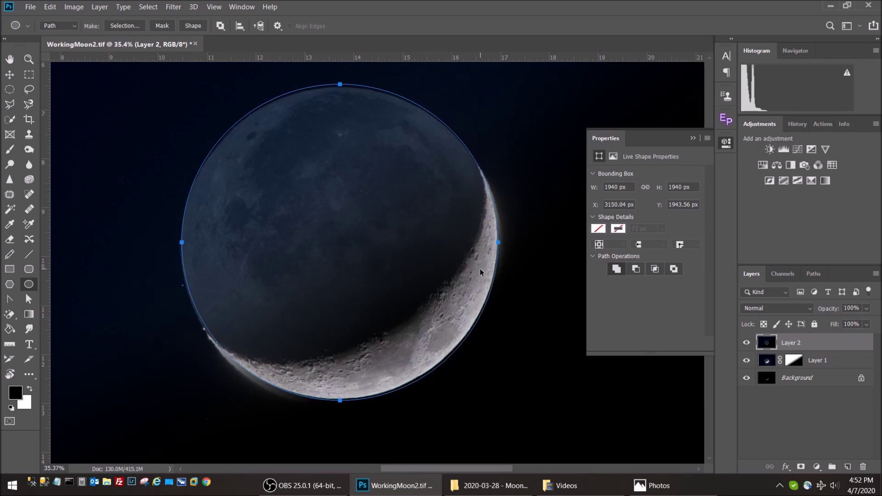
key(Left)
key(Left)
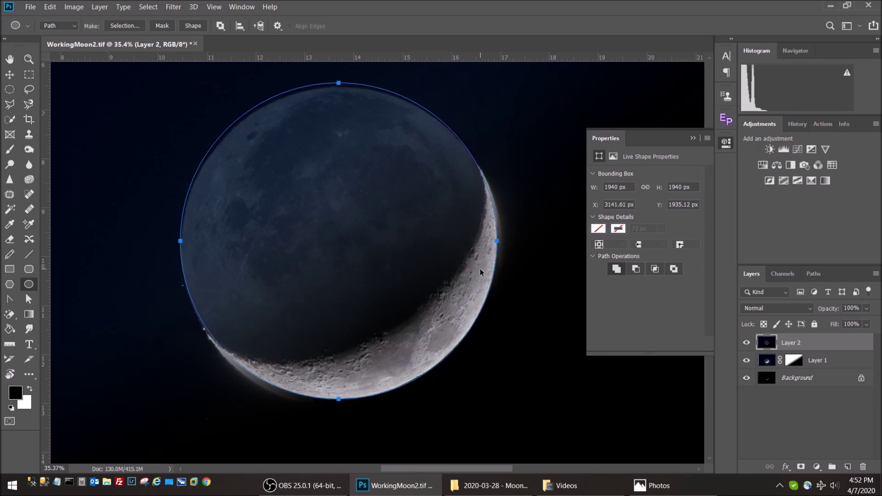
key(Right)
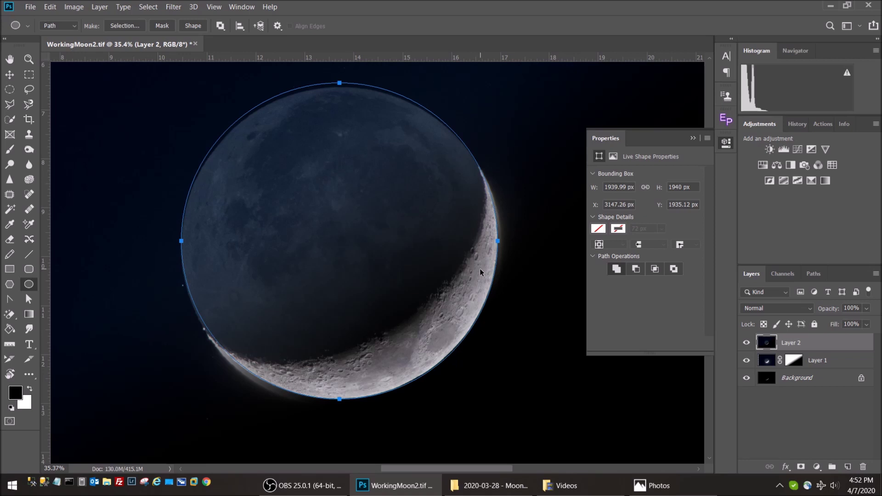
- Set the circular path's width and height to 1920 px and move it back over the moon's disc
click(613, 189)
drag(606, 186, 644, 188)
text(1920)
key(Tab)
text(1920)
key(Tab)
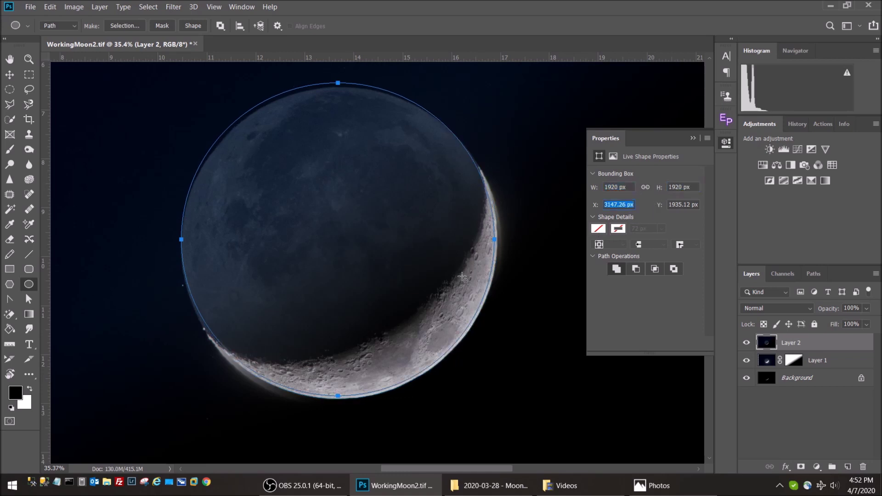
drag(369, 255, 370, 258)
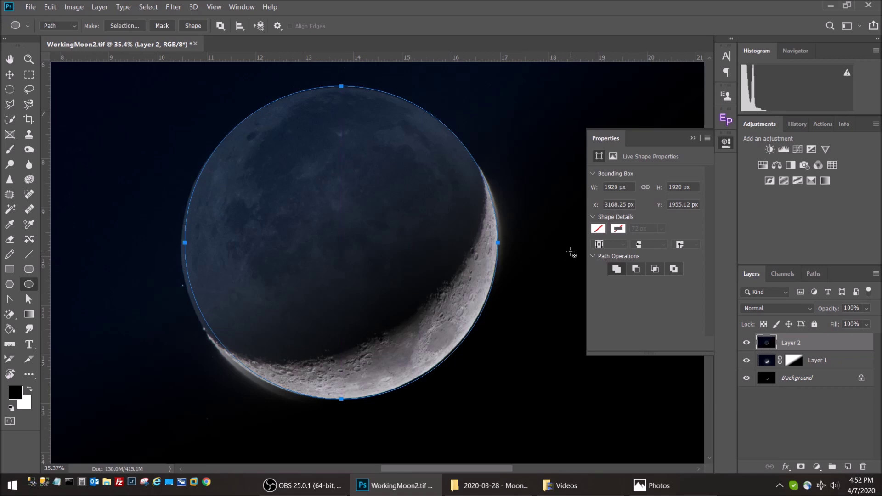
click(692, 138)
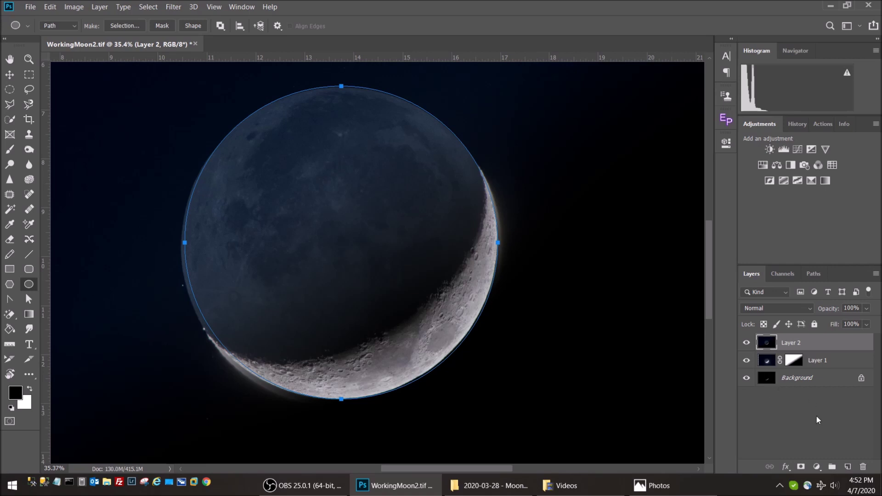
click(799, 467)
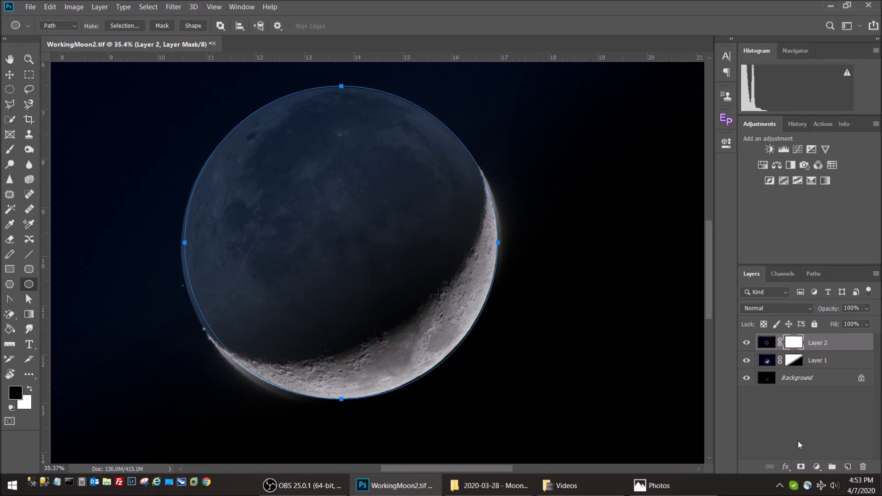
key(ctrl+z)
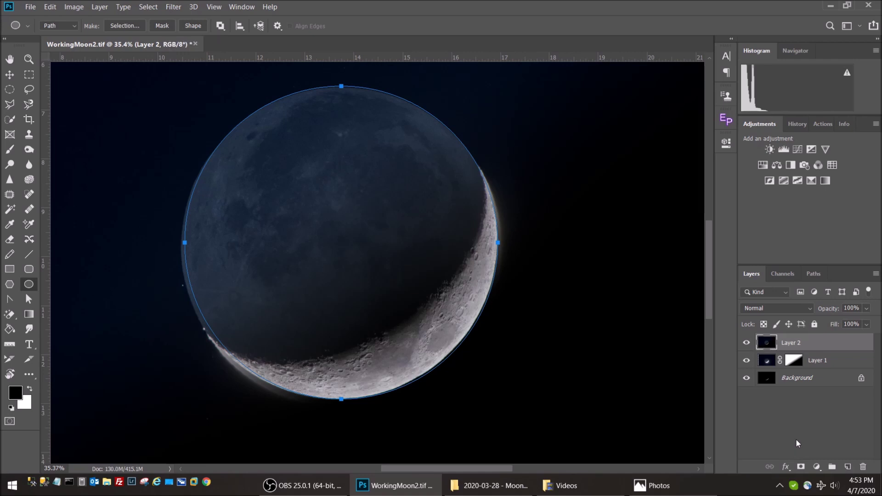
right_click(468, 152)
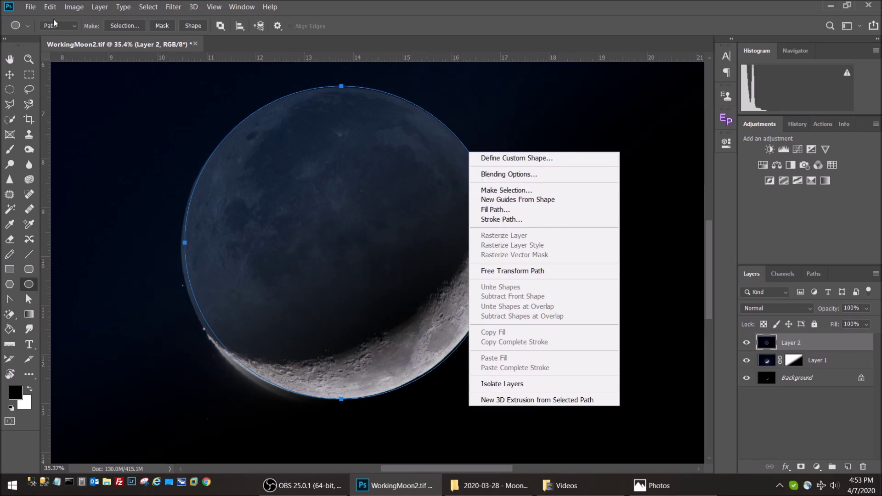
click(77, 25)
click(74, 25)
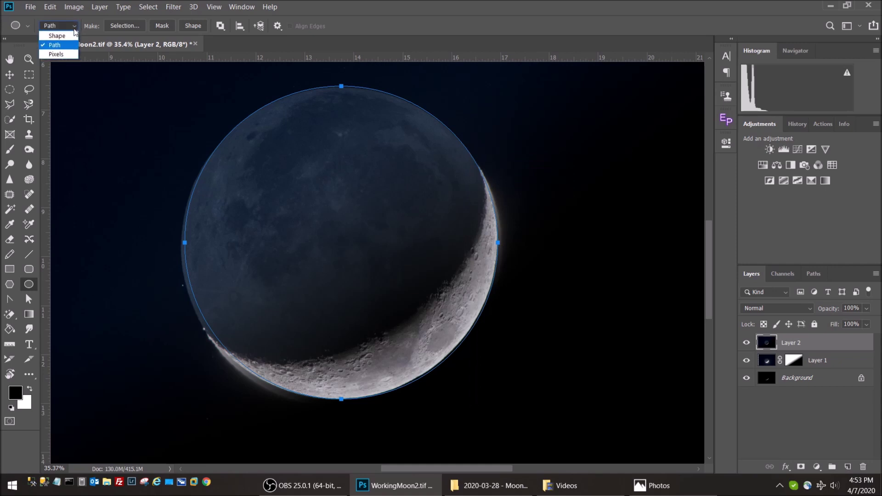
click(61, 27)
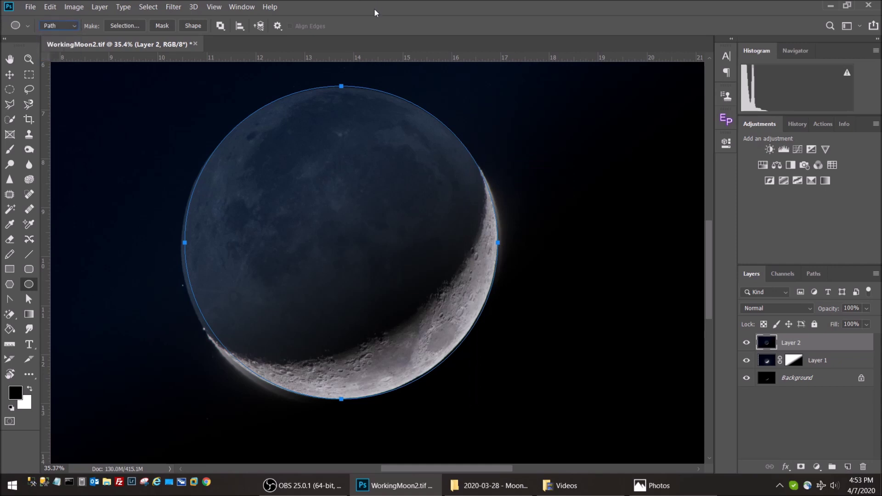
- Make a new anti-aliased selection from the circular path with a 2-pixel feather radius
right_click(459, 139)
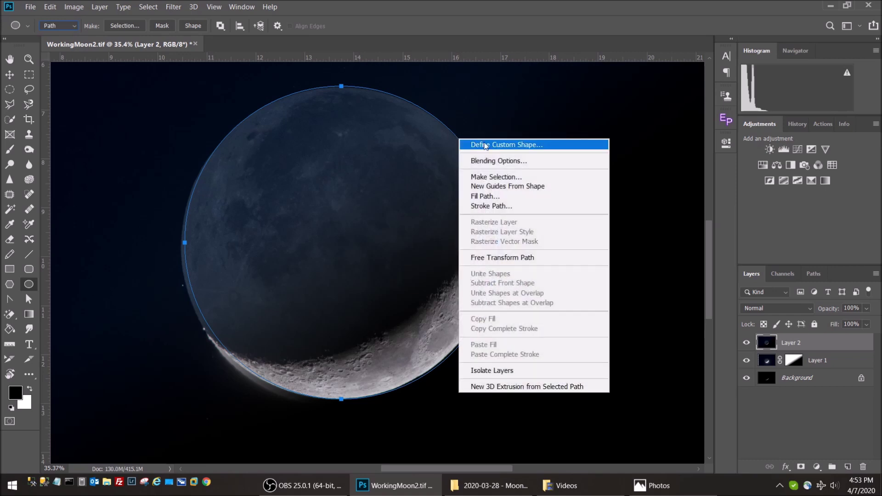
click(514, 179)
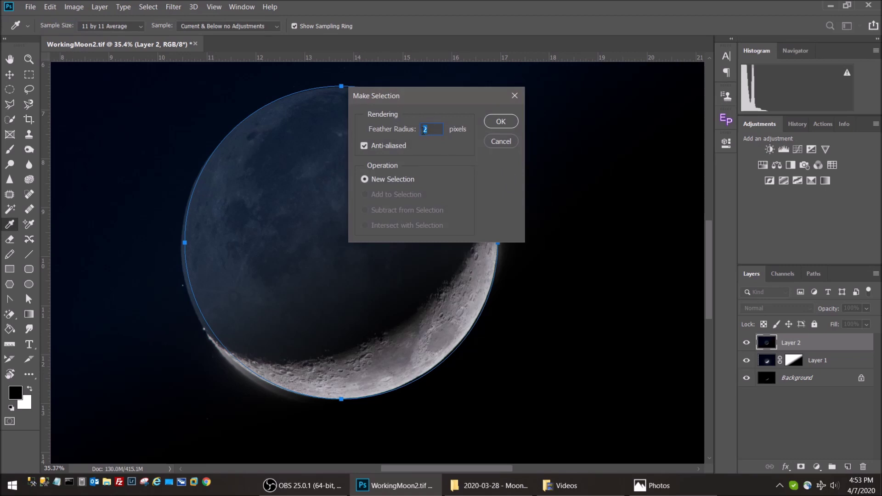
click(501, 123)
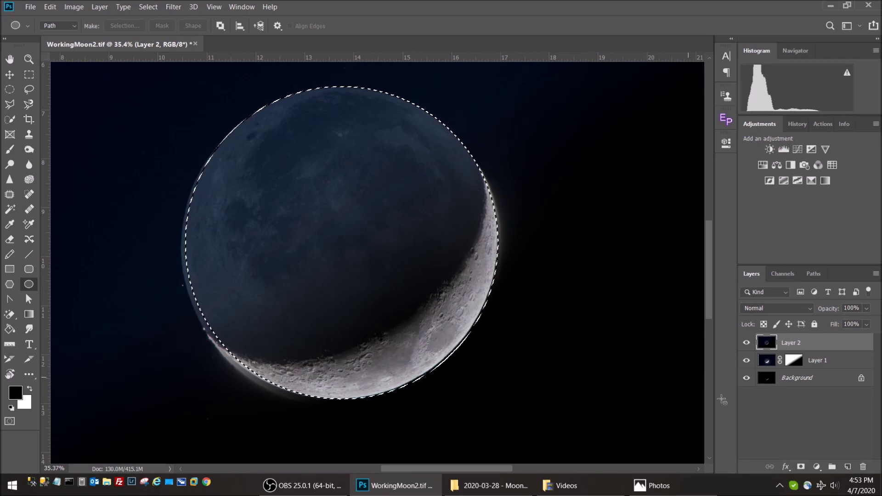
- Add a layer mask to Layer 2 from the circular selection and hide Layer 1
click(802, 468)
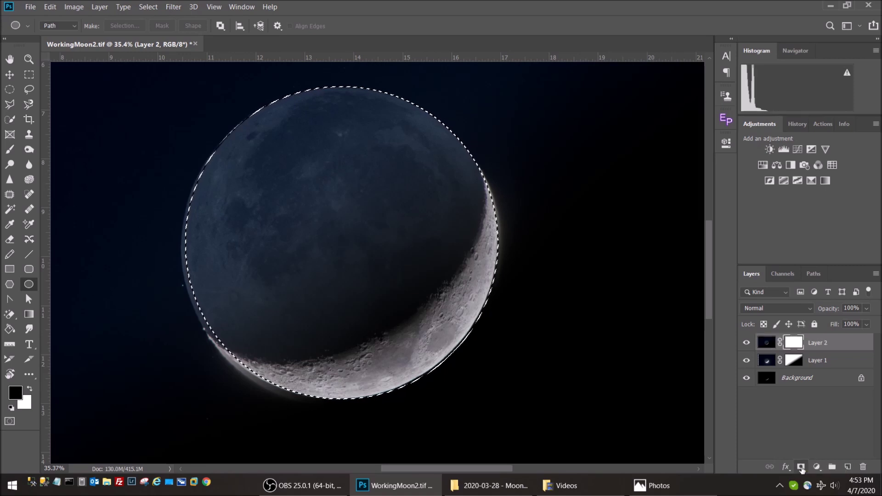
scroll(504, 360, down, 1)
scroll(504, 361, down, 1)
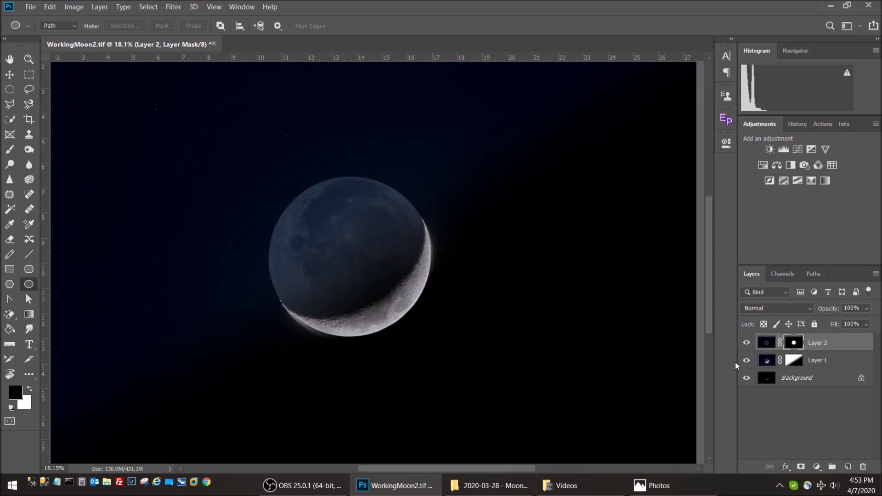
key(ctrl+i)
key(ctrl+i)
click(747, 361)
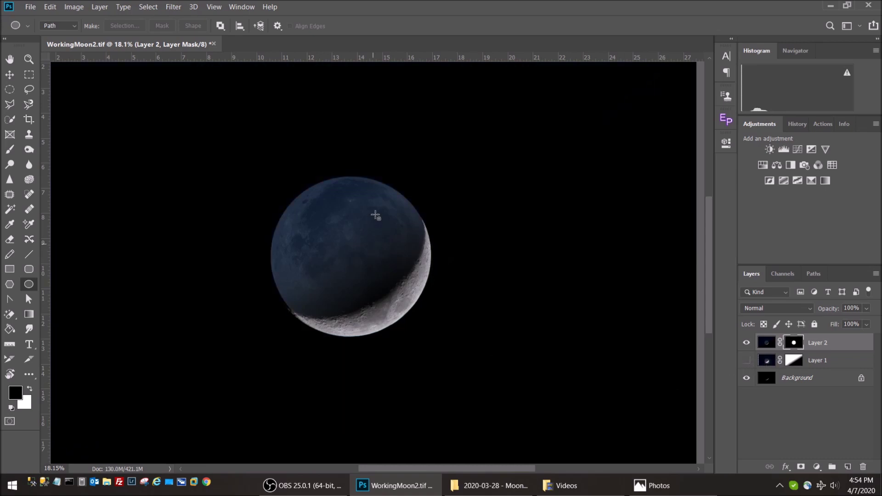
- Examine the masked moon's edge, especially where the crescent's lower-left tip meets the dark disc
scroll(282, 305, up, 3)
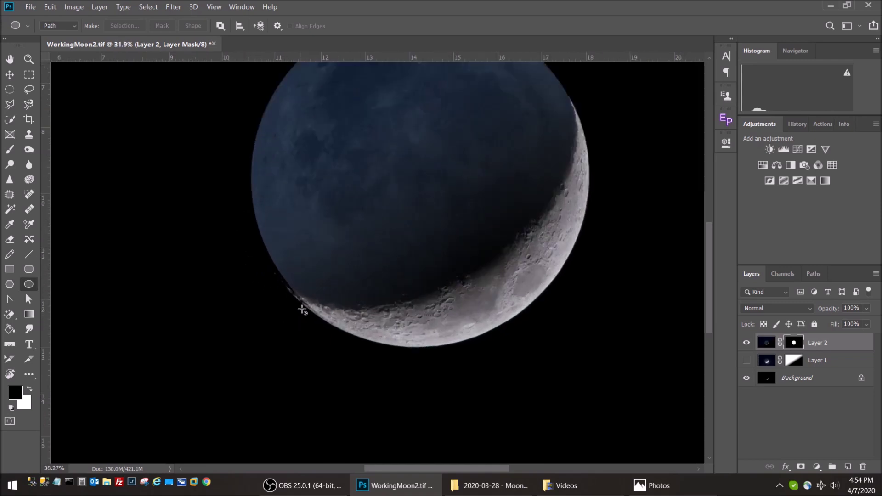
scroll(299, 316, down, 2)
scroll(353, 316, down, 3)
scroll(359, 314, up, 1)
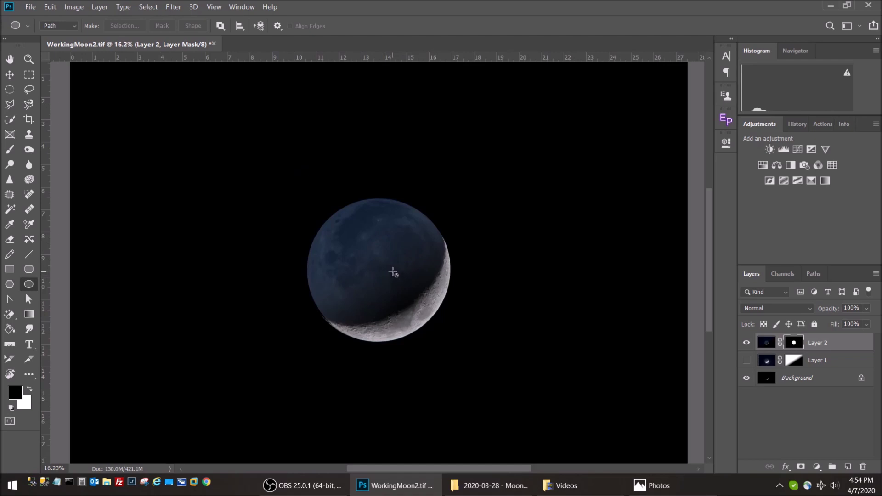
scroll(421, 292, up, 1)
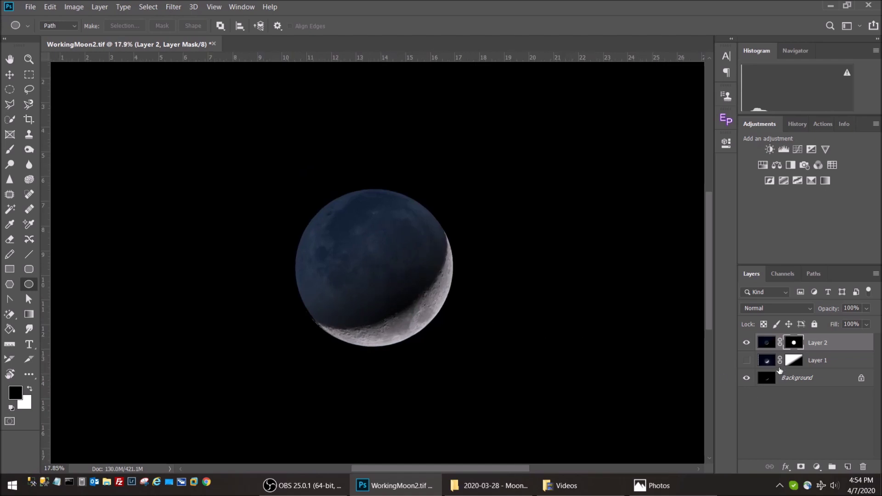
scroll(278, 324, up, 3)
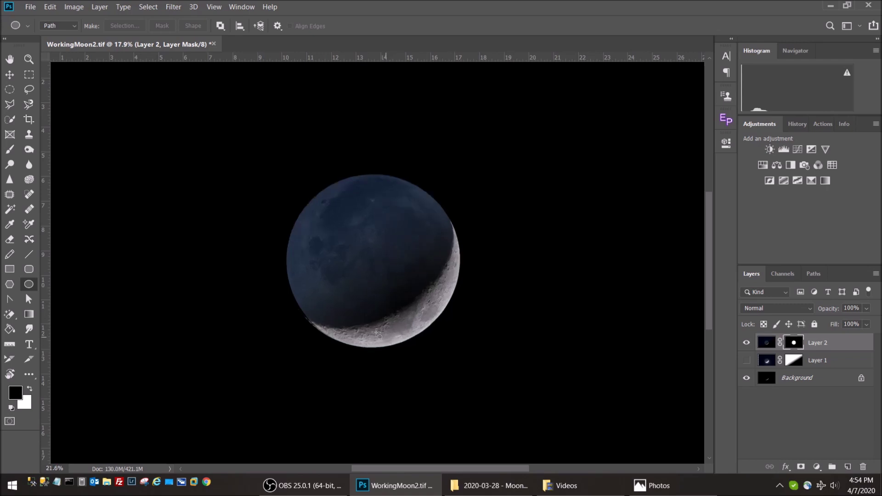
scroll(278, 325, up, 5)
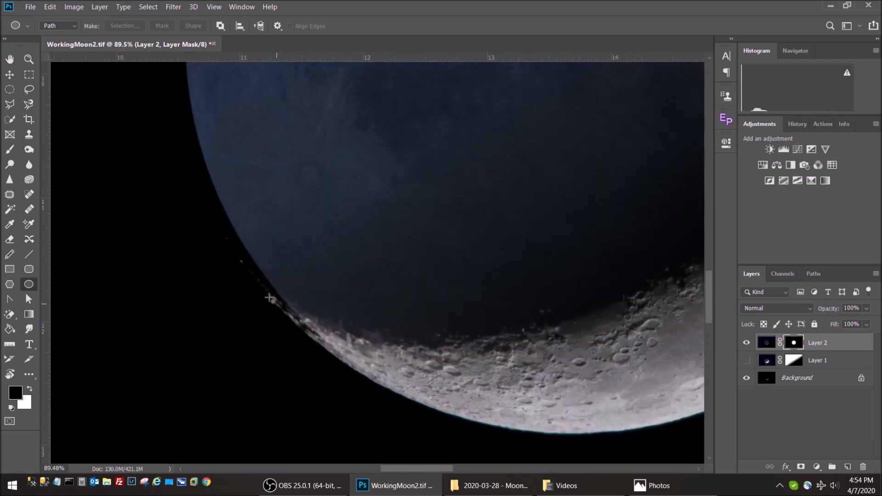
scroll(316, 318, down, 3)
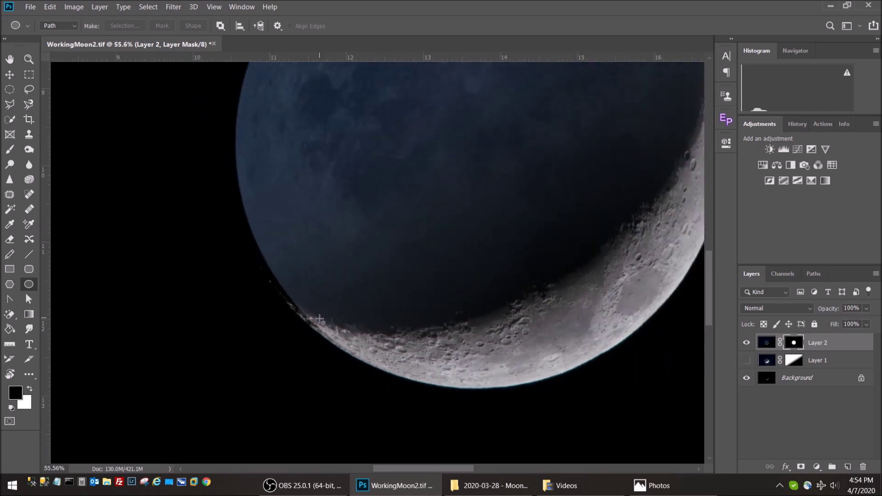
scroll(316, 323, down, 1)
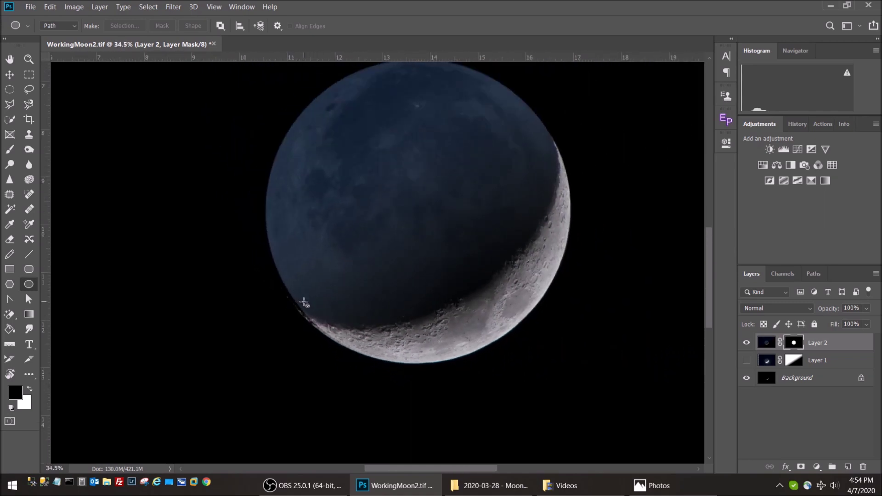
scroll(370, 313, down, 2)
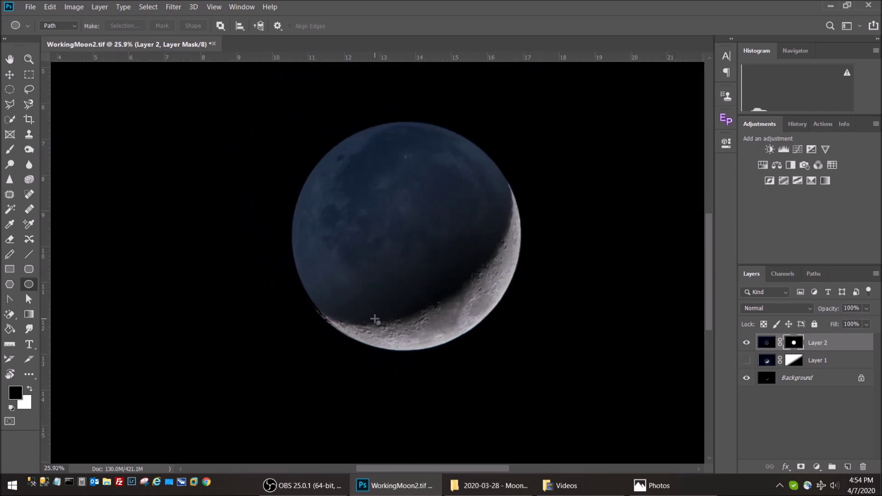
scroll(404, 294, down, 1)
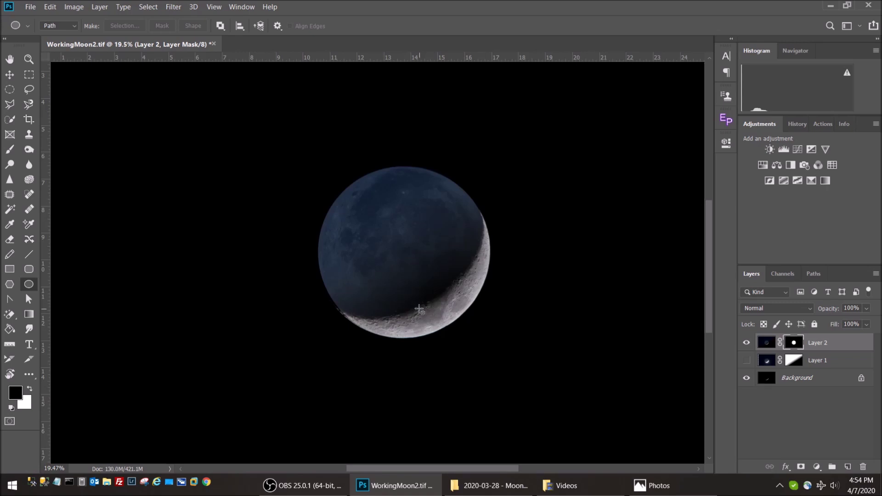
scroll(407, 297, down, 2)
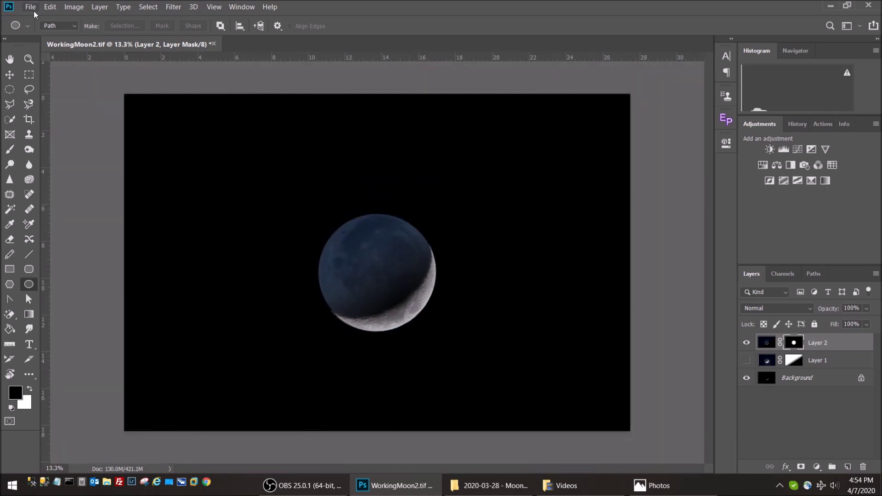
- Open StarField.NEF from the Working Files folder for raw editing
click(29, 7)
click(59, 28)
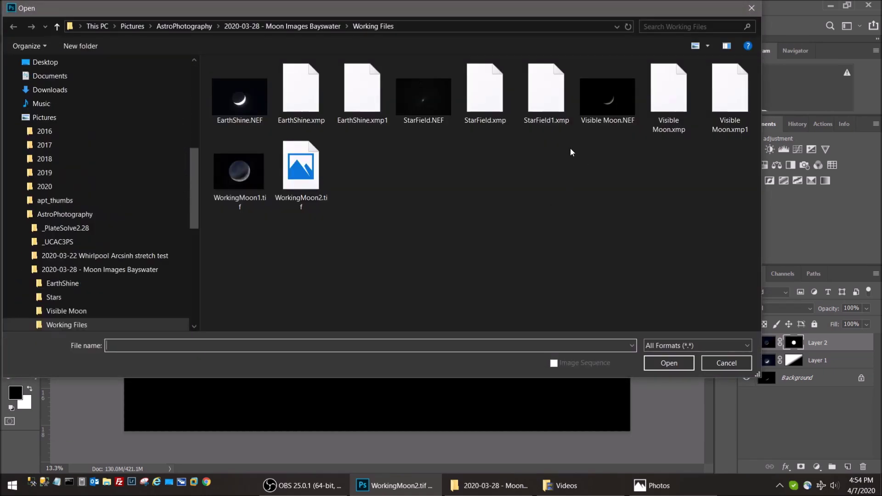
double_click(423, 102)
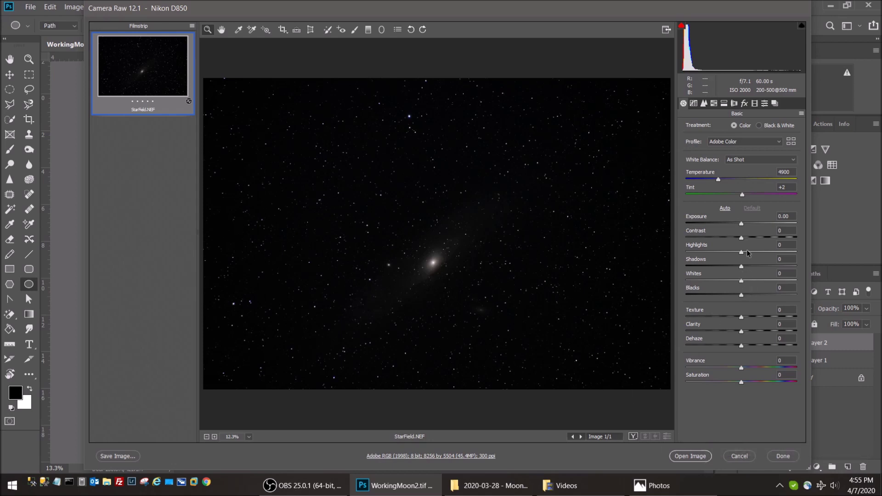
- Set the star field's exposure to -1.00 and its temperature to 4500, and open the developed image
drag(741, 223, 733, 231)
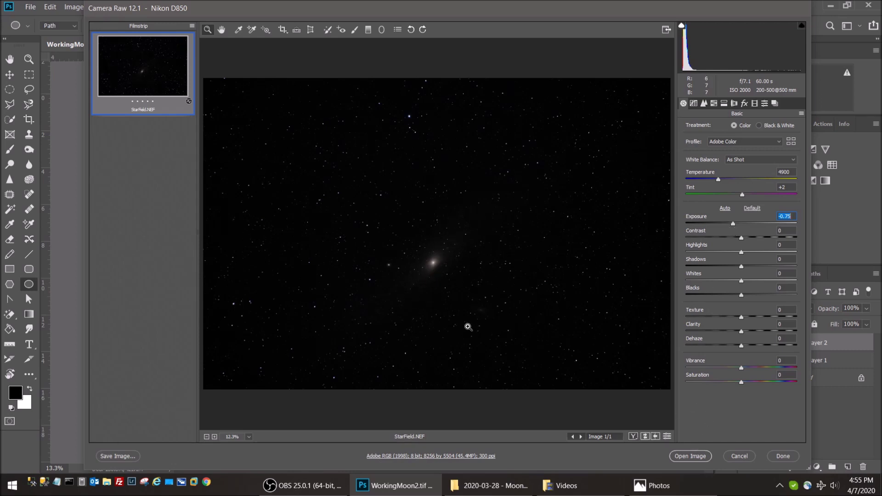
drag(733, 224, 727, 227)
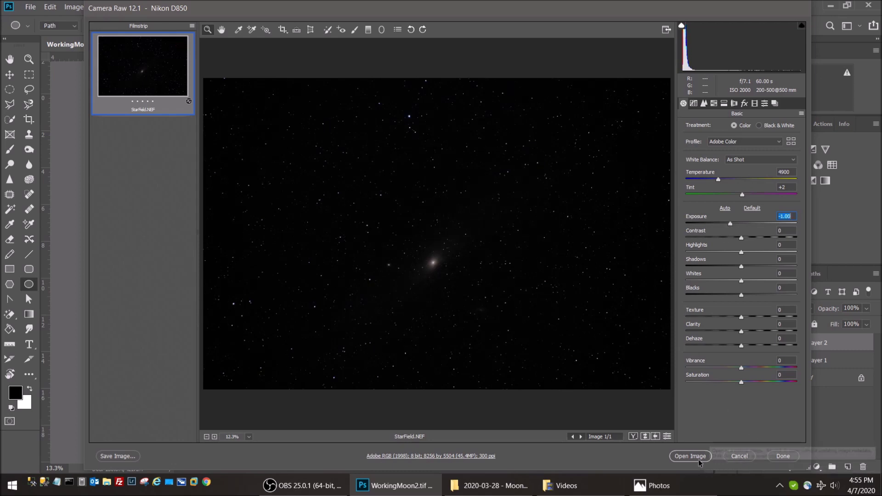
drag(718, 179, 715, 180)
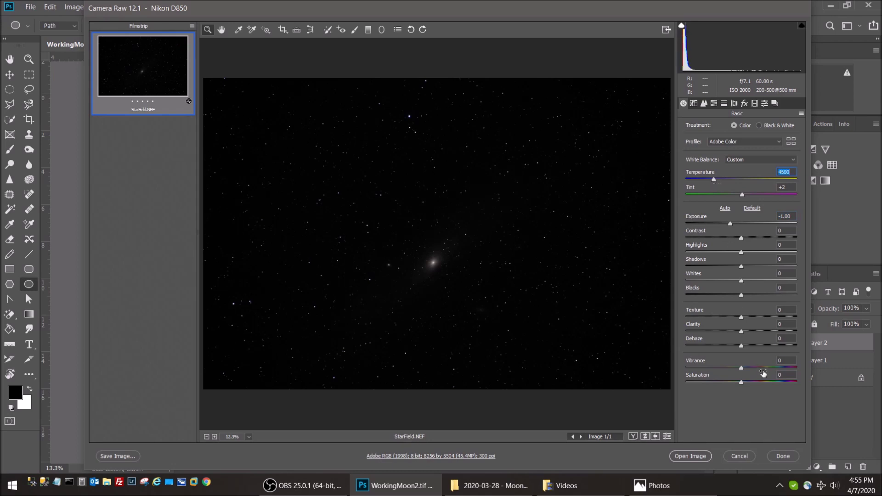
click(695, 457)
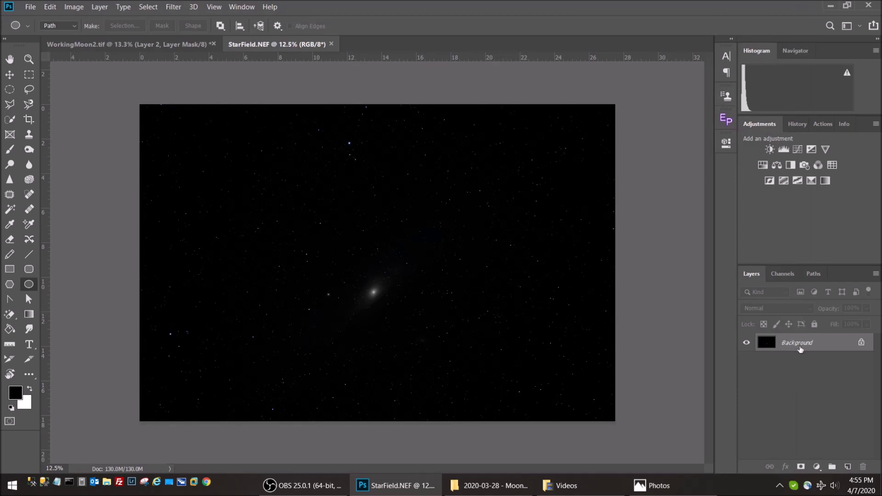
- Copy the whole star field into WorkingMoon2.tif and place its layer directly above the Background layer
key(ctrl+a)
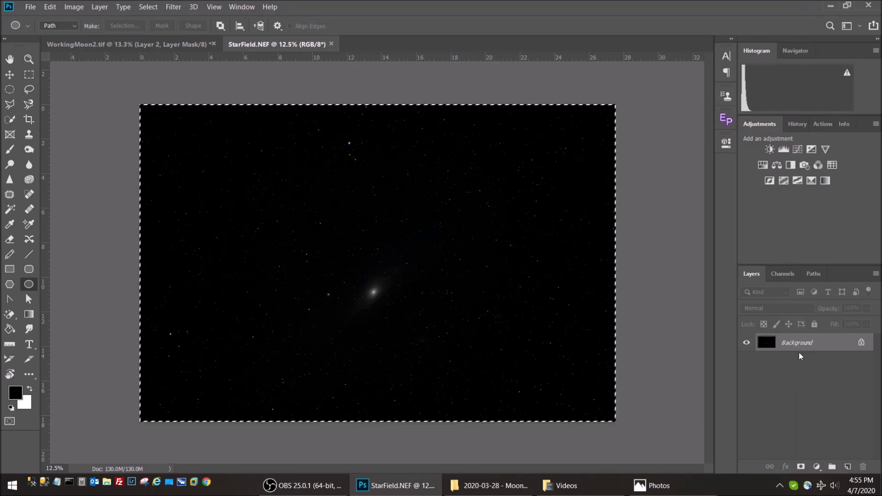
click(122, 45)
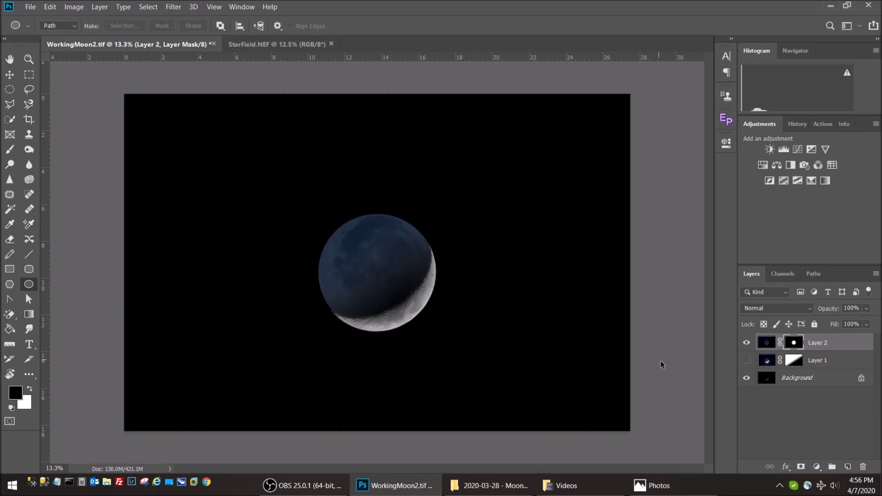
key(ctrl+v)
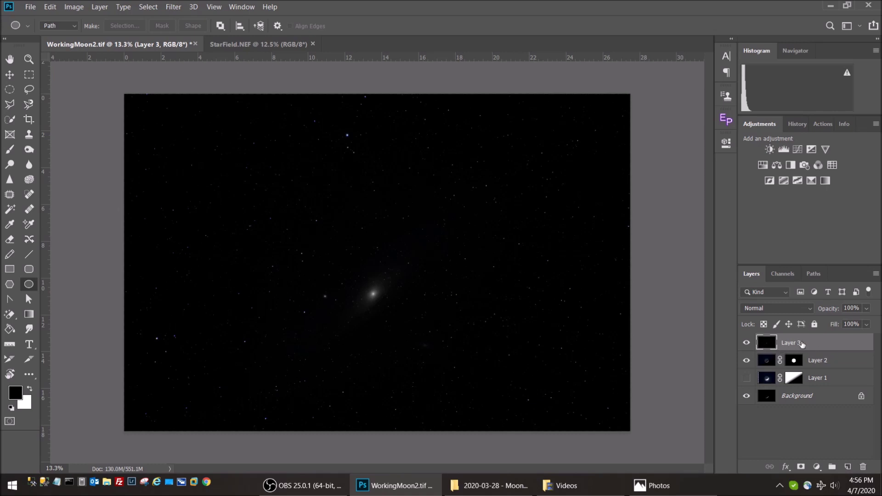
drag(824, 349, 825, 396)
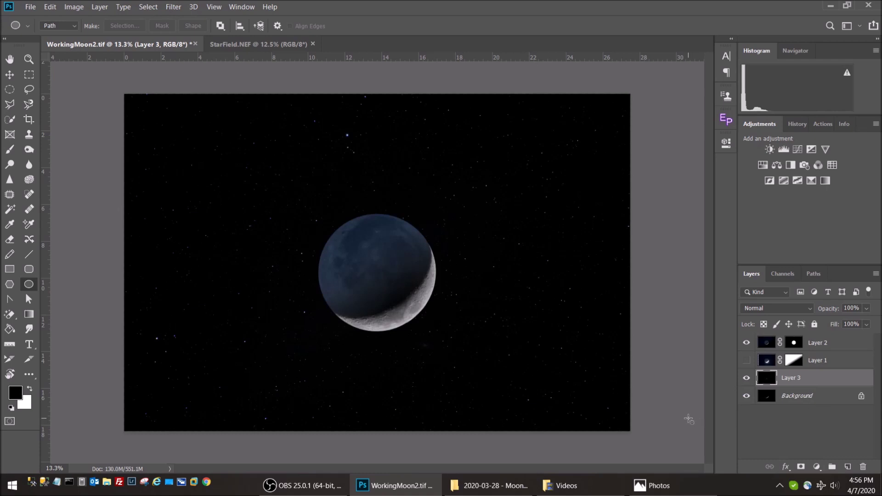
- Crop the composite at a 1:1 ratio to a square about 12.5 inches wide, centred on the moon
click(29, 118)
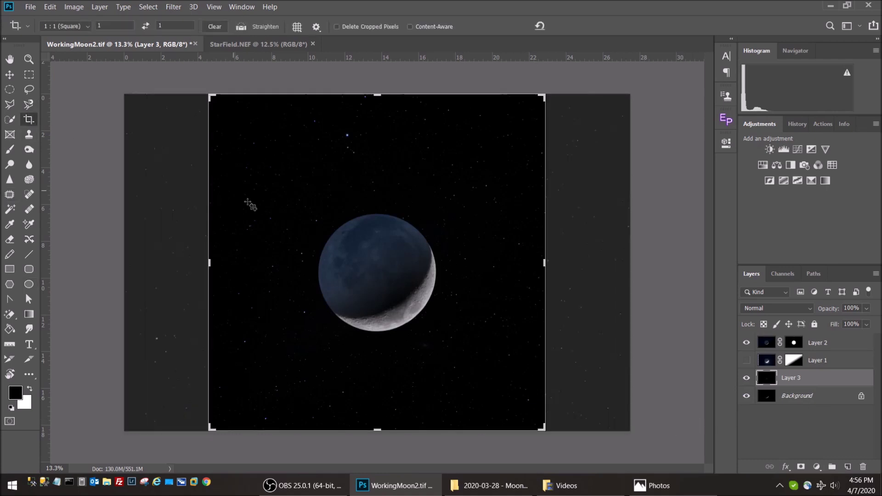
drag(378, 95, 378, 124)
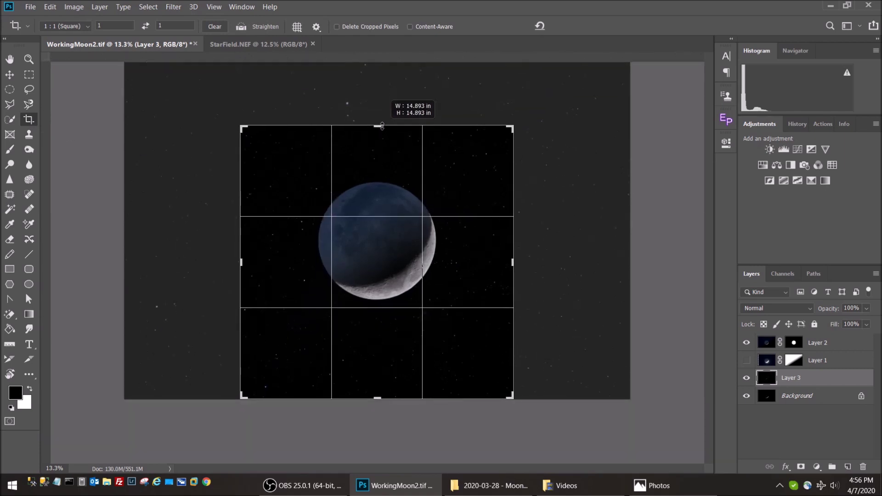
drag(379, 397, 377, 367)
drag(378, 300, 377, 295)
click(582, 26)
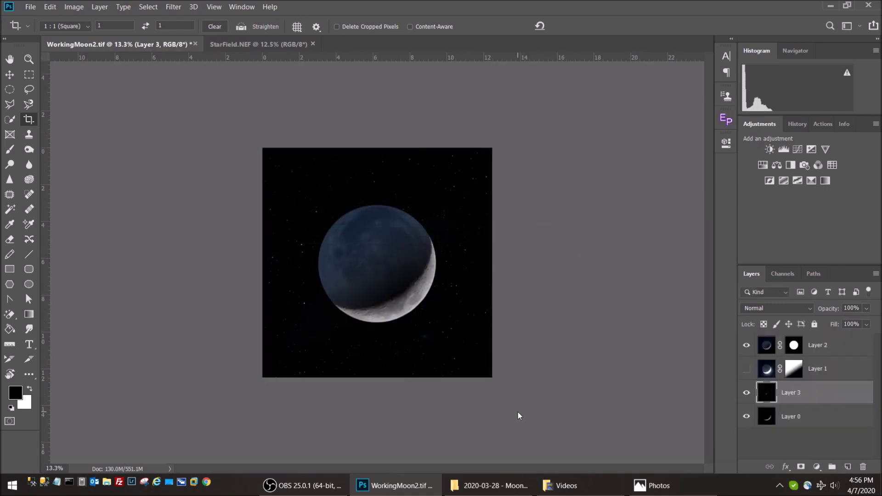
- Add a Color Balance adjustment layer clipped to Layer 2, leaving its midtones neutral
scroll(380, 327, up, 3)
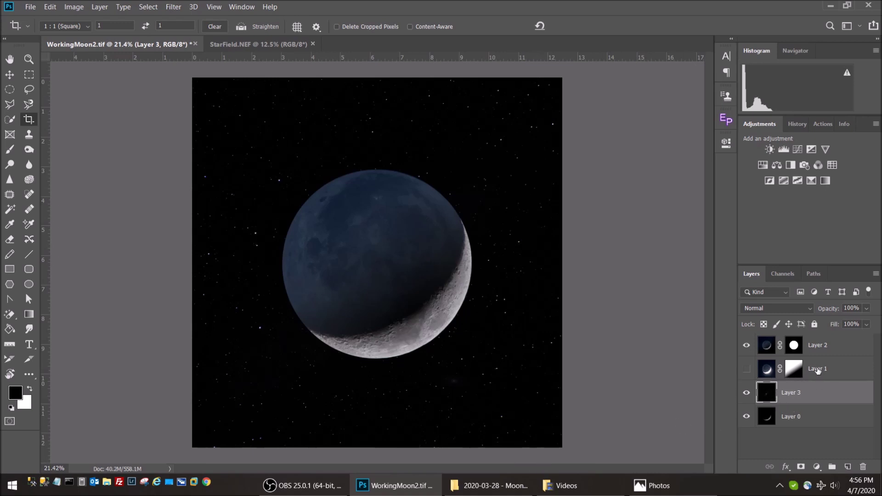
click(836, 373)
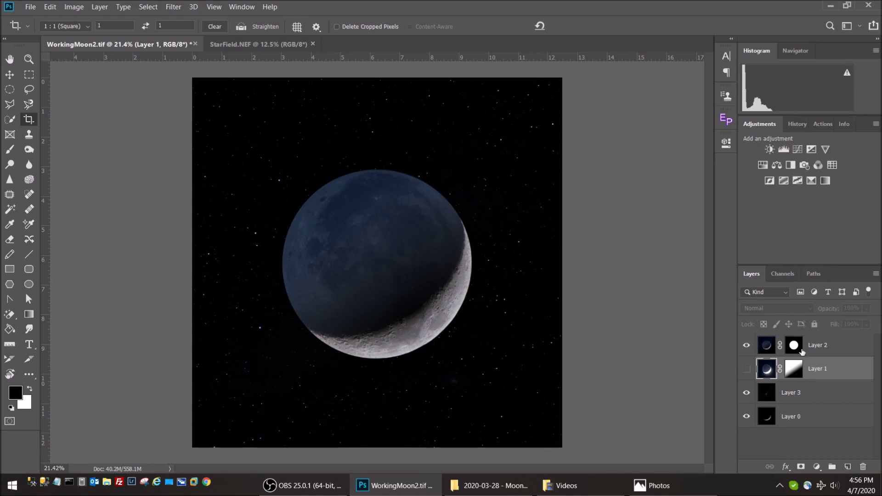
click(823, 352)
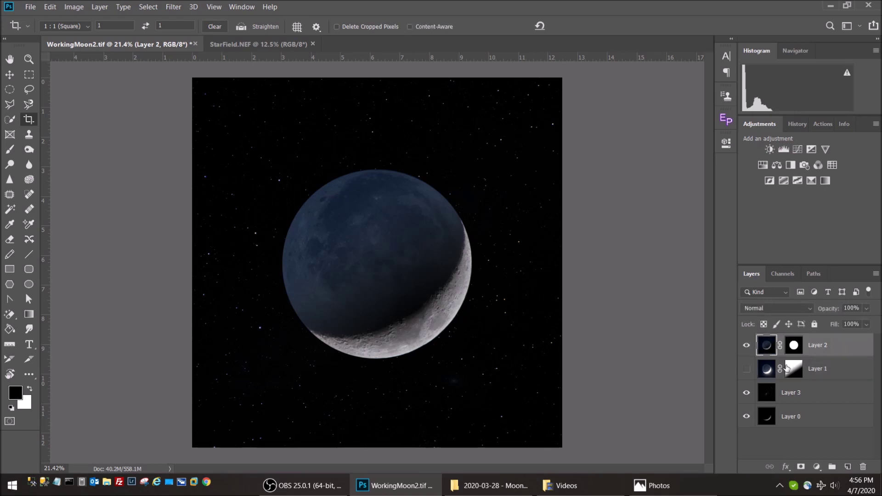
click(776, 165)
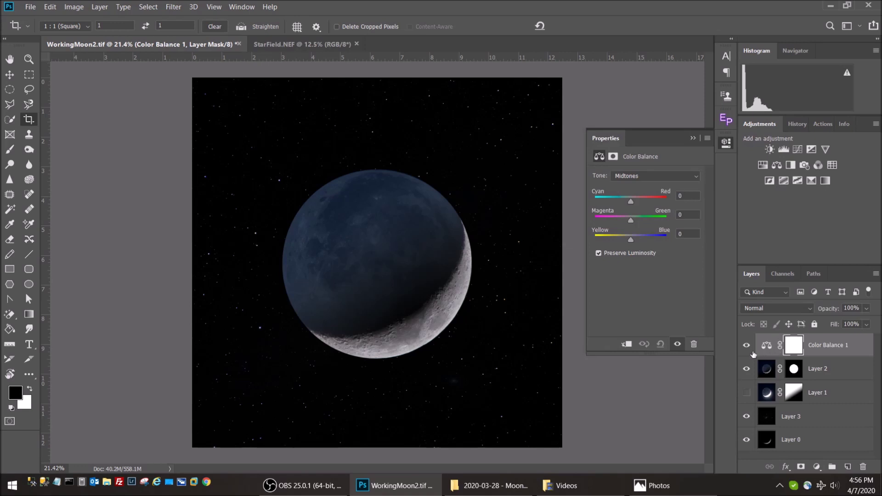
click(628, 345)
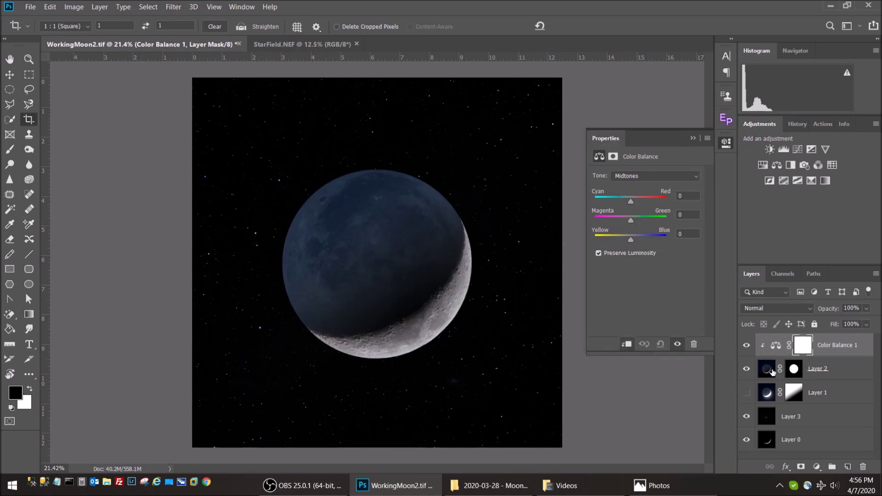
drag(631, 242, 631, 247)
click(693, 139)
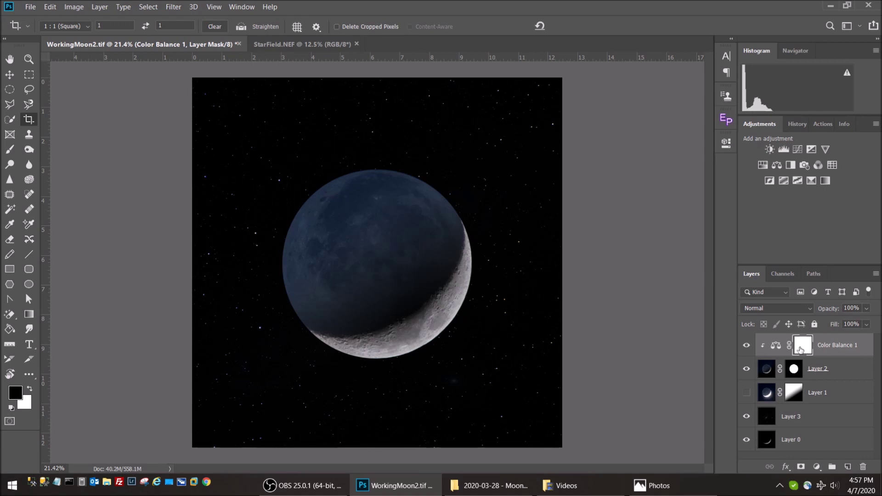
- Invert the Color Balance mask to black and paint white over the moon's dark disc with a 1000-pixel brush
key(ctrl+i)
click(31, 391)
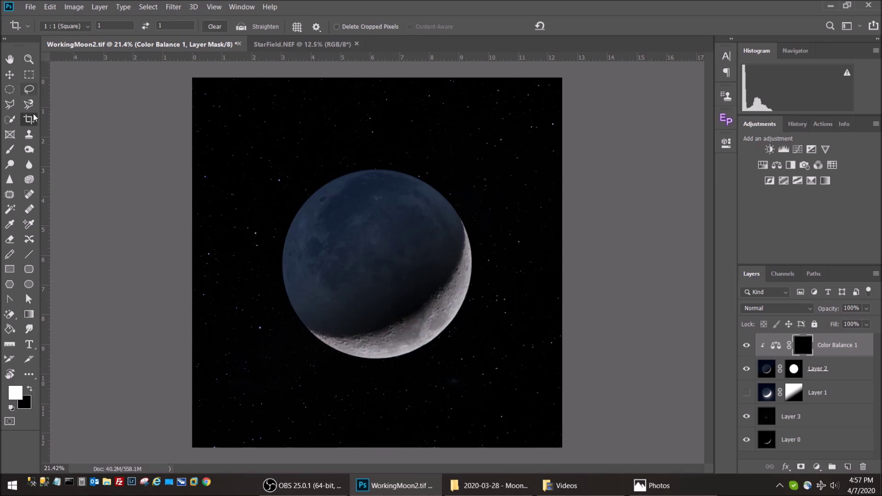
click(9, 149)
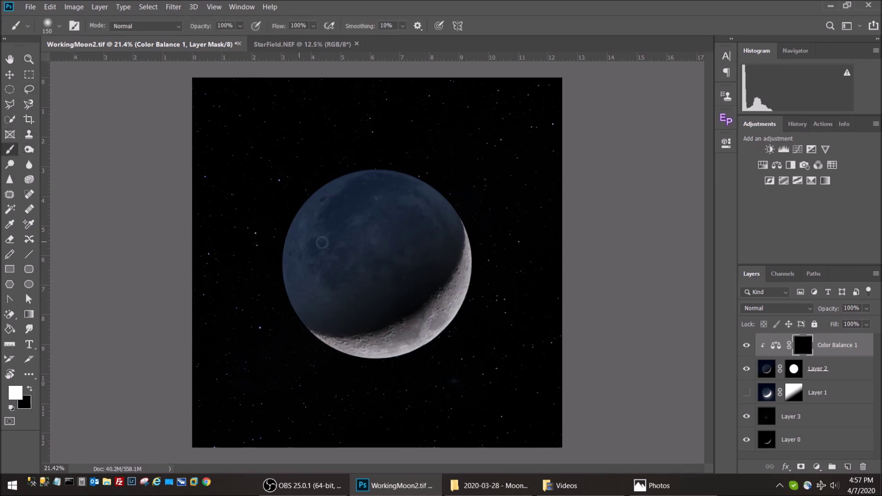
key(bracketright)
key(bracketright)
key(bracketright)
key(bracketright)
key(bracketright)
key(bracketright)
key(bracketright)
key(bracketright)
key(bracketright)
key(bracketright)
key(bracketright)
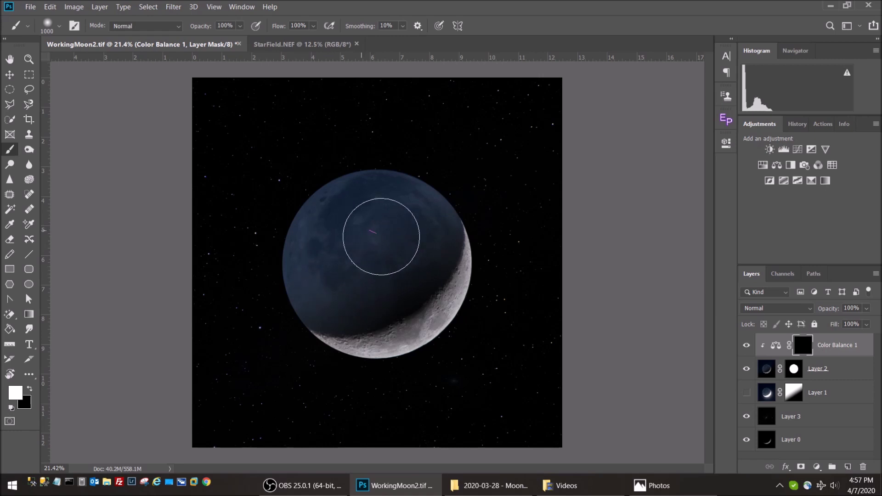
drag(328, 292, 331, 293)
- Fine-tune the magenta-green balance of the Color Balance adjustment's midtones
click(771, 353)
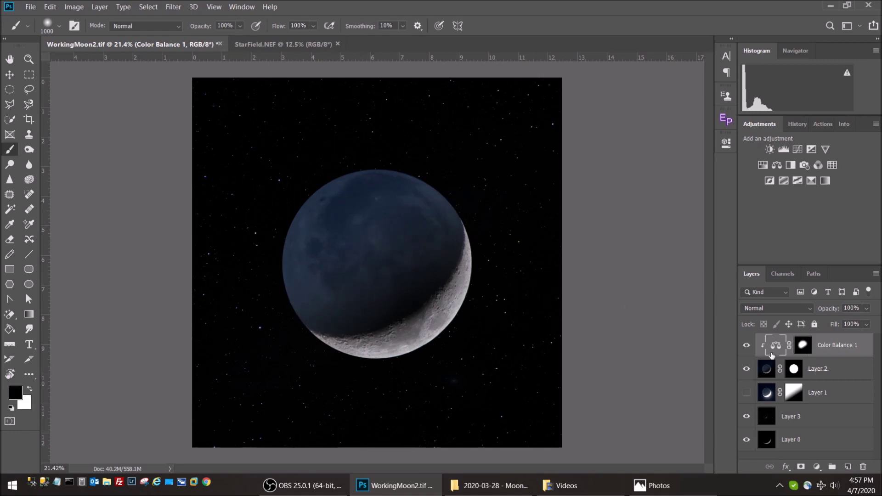
click(726, 144)
drag(634, 238, 633, 224)
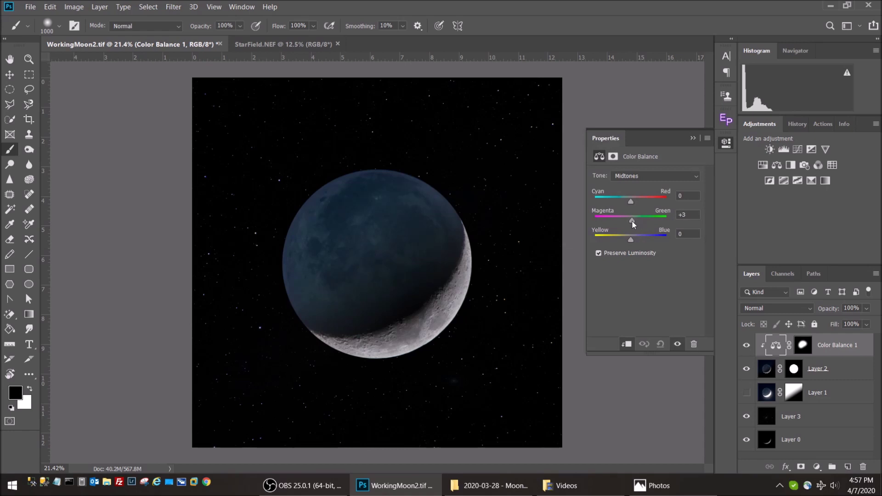
drag(634, 221, 630, 223)
click(693, 139)
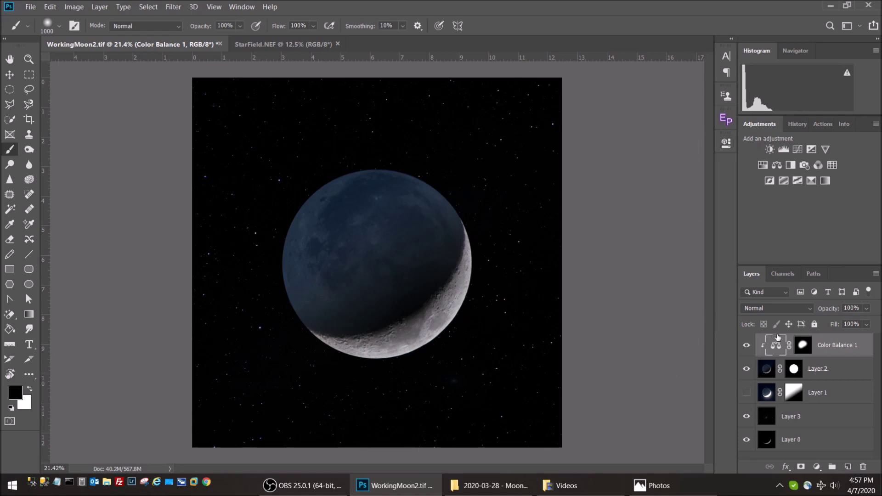
- Soften the Color Balance layer mask with a Gaussian Blur of 100 pixels radius
click(803, 345)
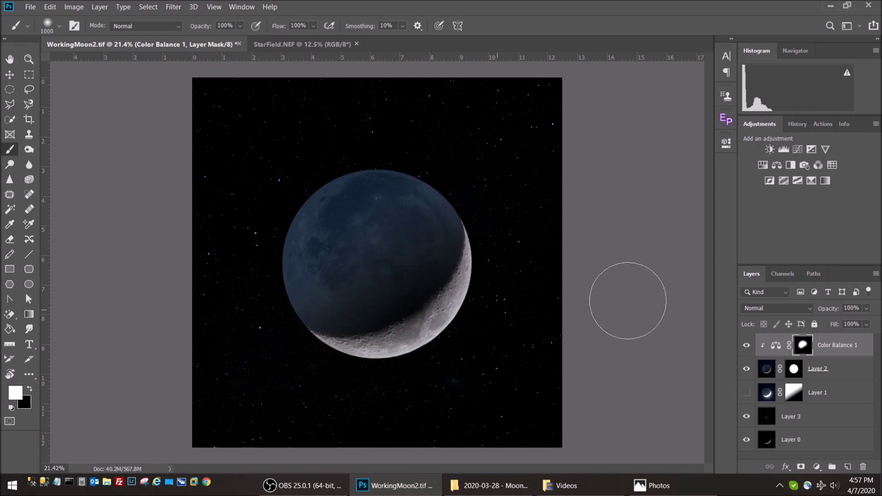
click(170, 8)
mouse_move(217, 132)
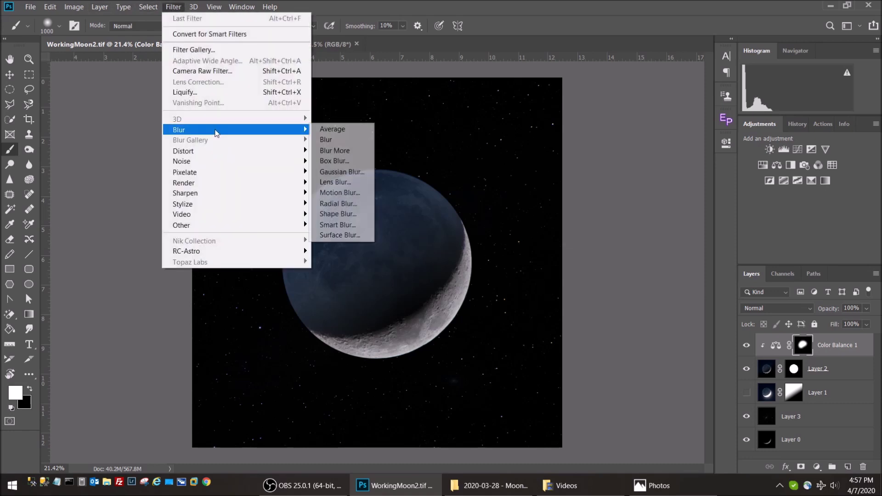
click(342, 172)
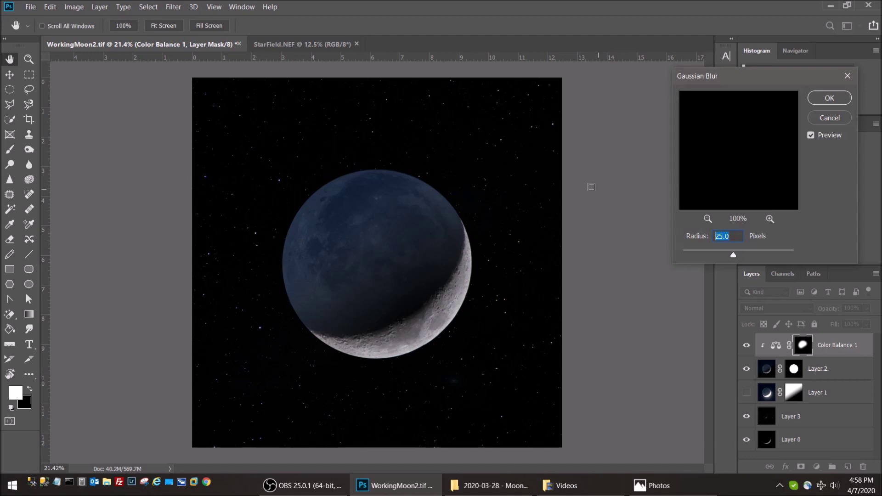
text(100)
key(Return)
key(b)
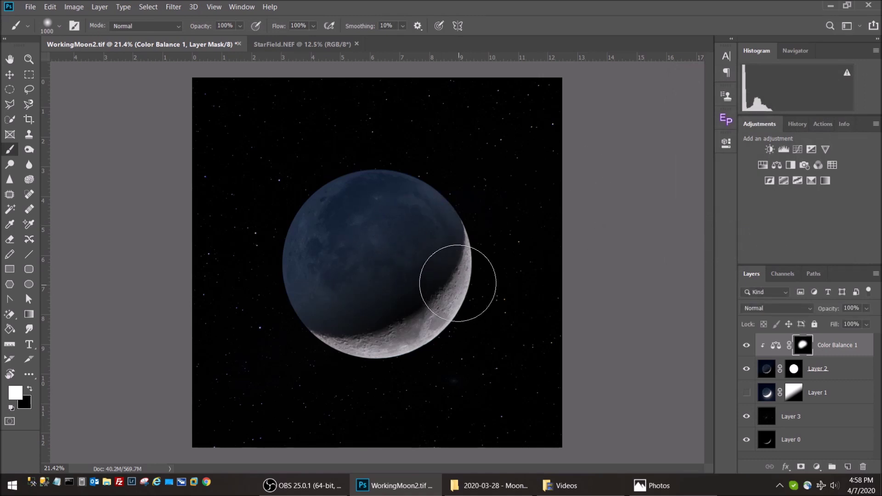
scroll(437, 294, up, 1)
scroll(439, 300, down, 1)
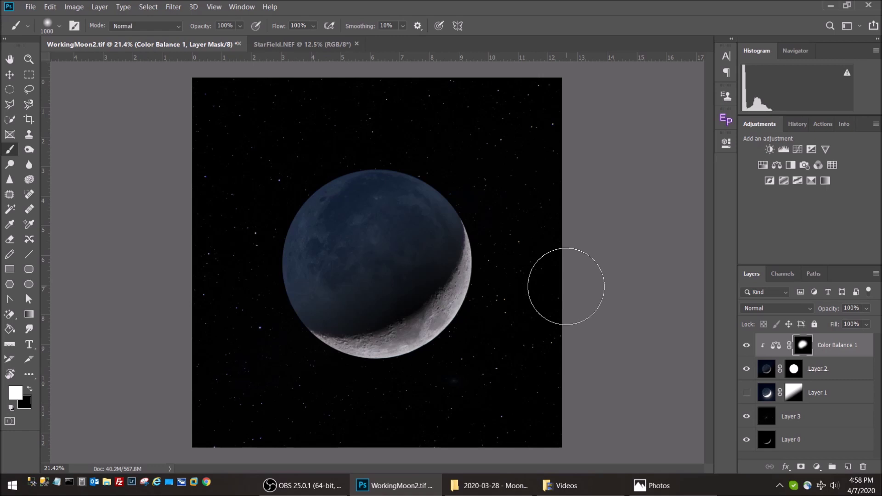
click(206, 483)
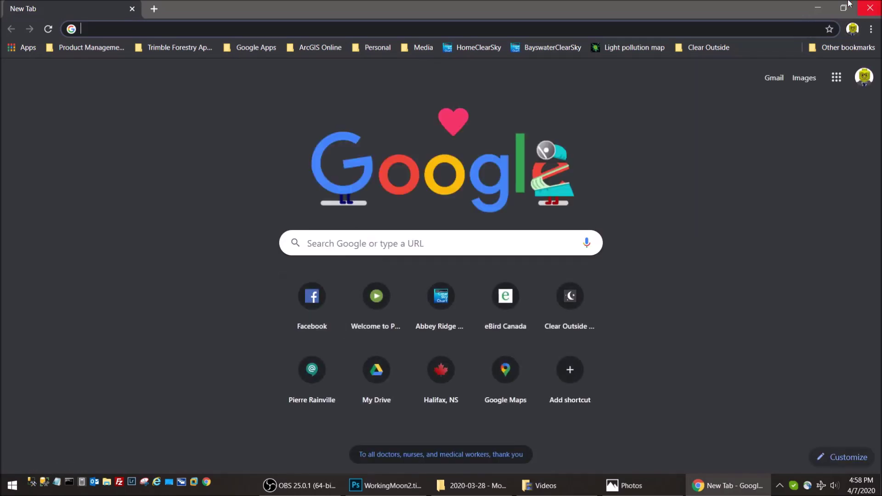
click(818, 7)
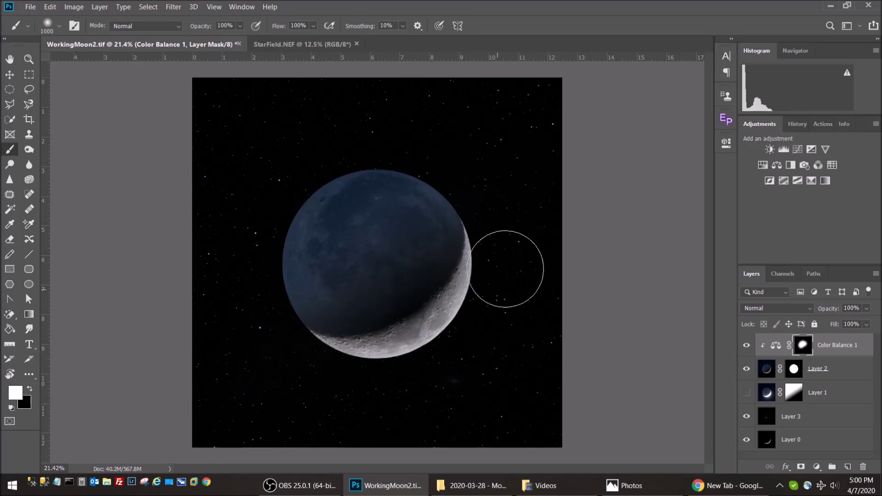
key(bracketleft)
key(bracketleft)
key(bracketleft)
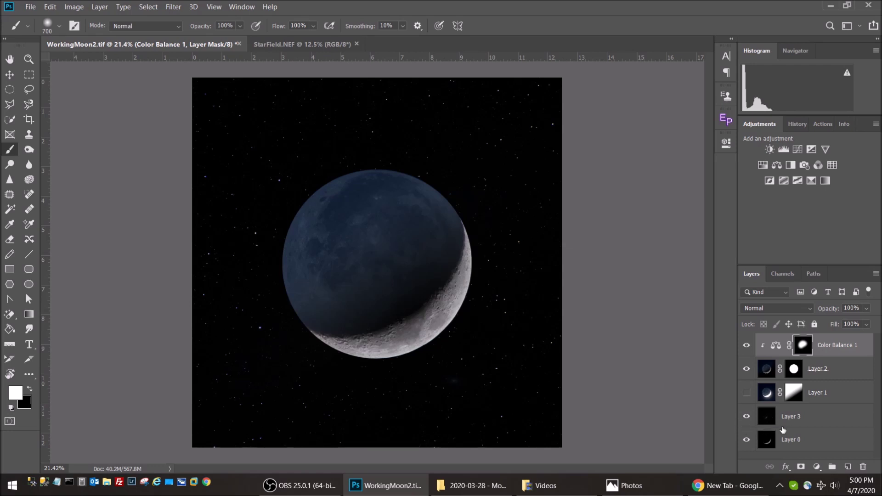
- Show Layer 1 again and duplicate it together with its mask
click(747, 393)
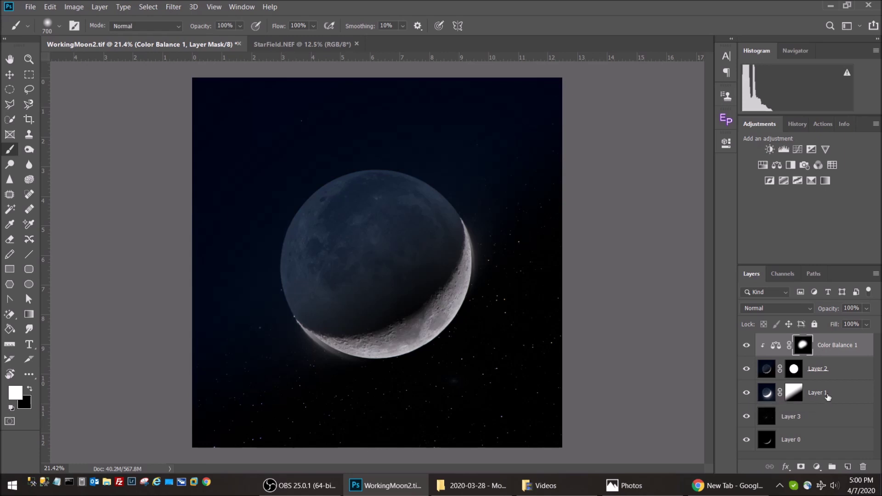
drag(833, 396, 848, 460)
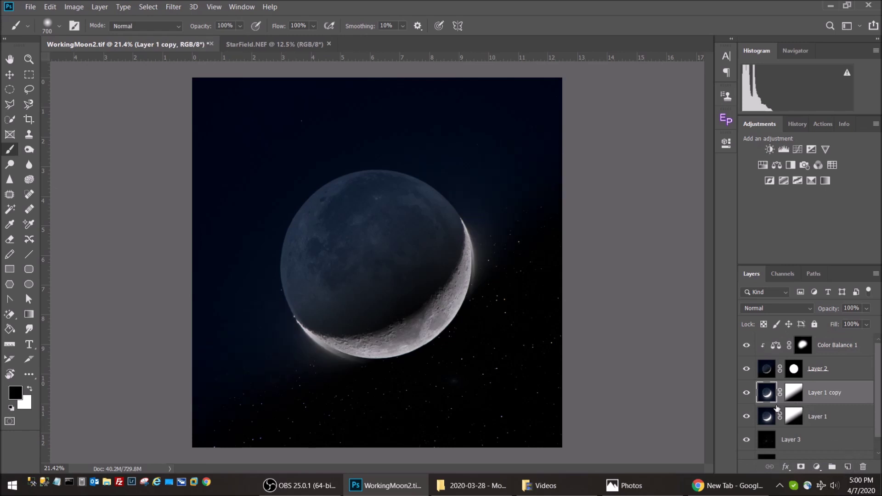
- Delete the layer mask from Layer 1 copy while the layer is hidden, and make the layer visible again
click(747, 393)
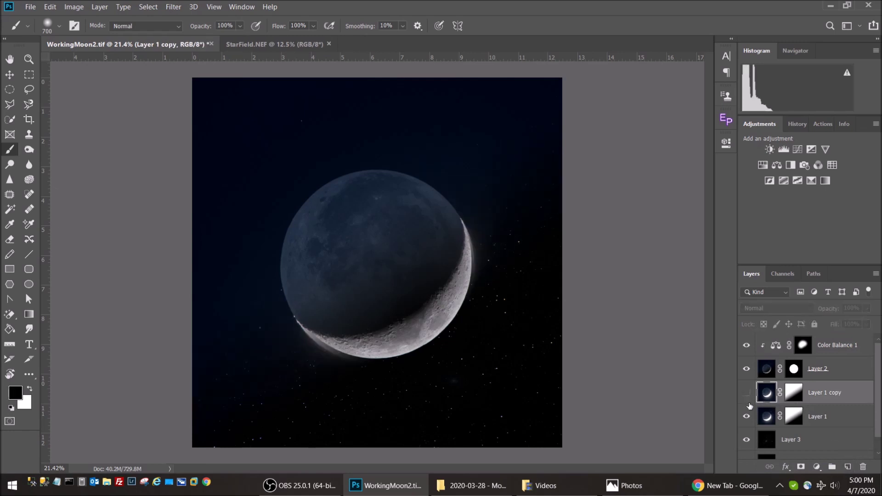
click(799, 398)
right_click(797, 399)
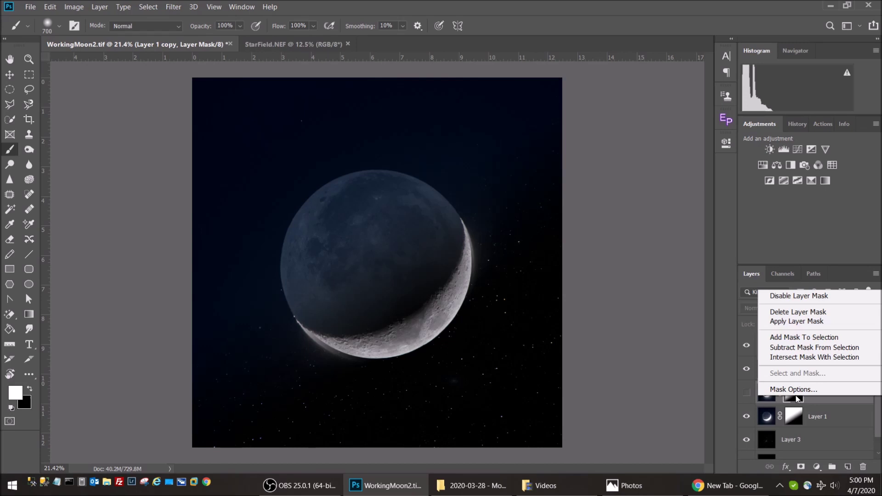
click(810, 313)
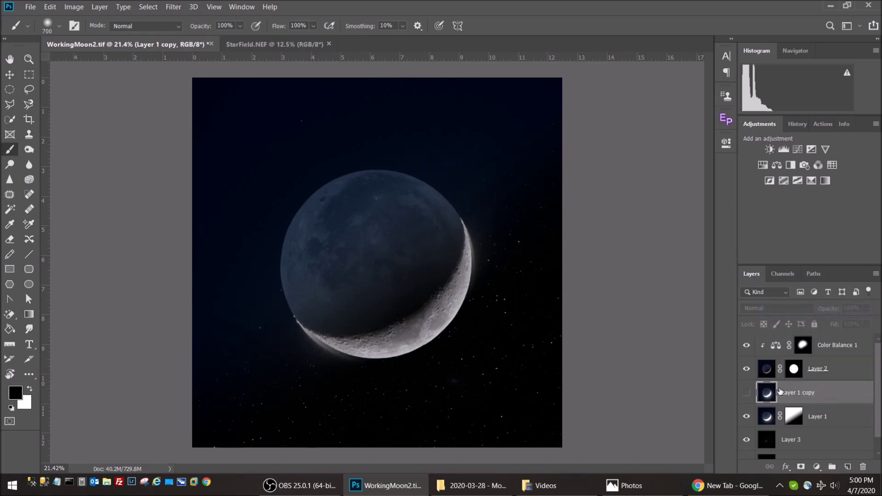
click(746, 393)
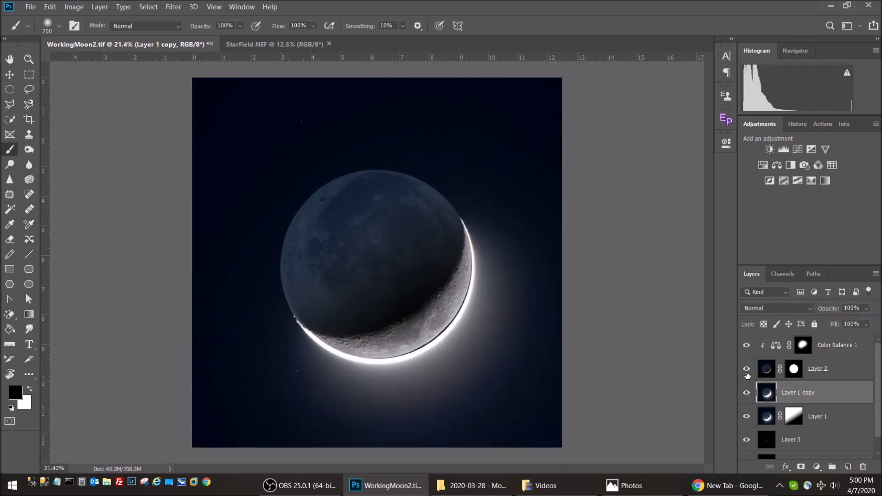
- Add an all-black layer mask to Layer 1 copy, hiding Layer 2 during the change and showing it again
click(747, 372)
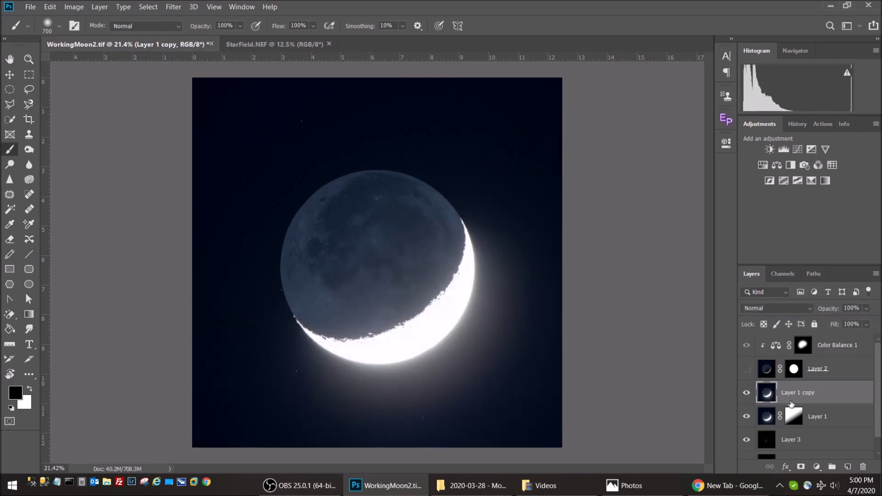
alt+click(801, 467)
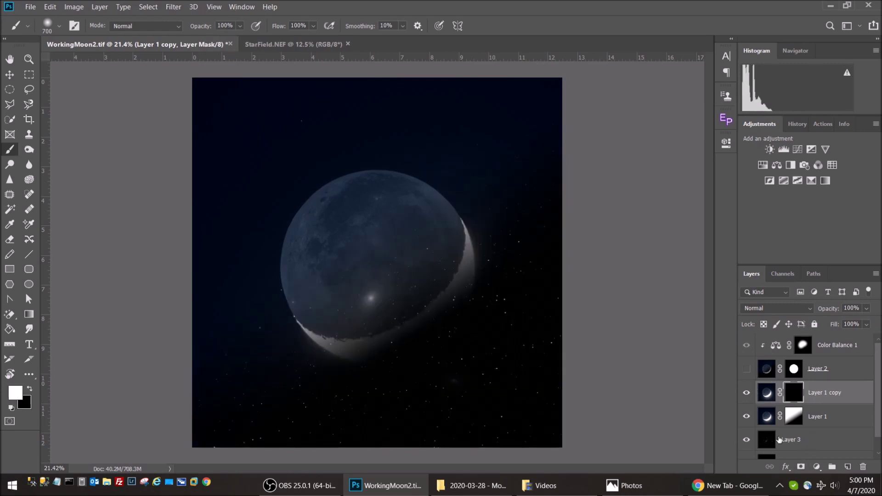
click(746, 369)
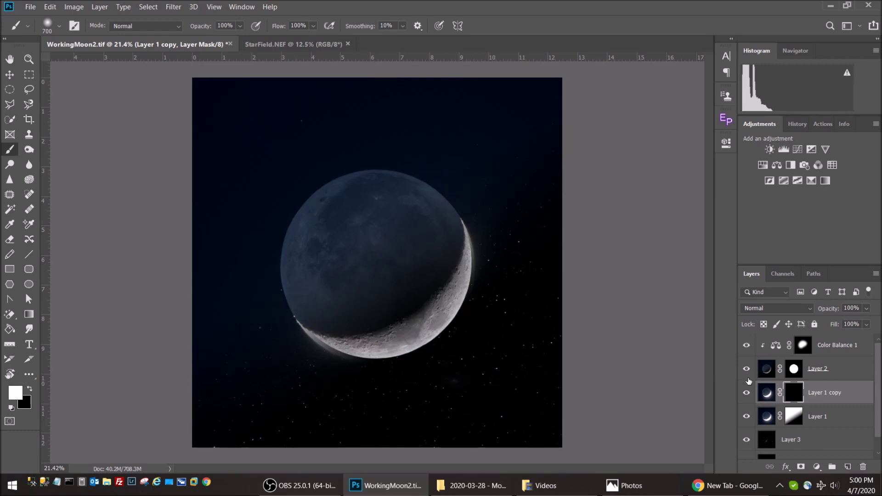
scroll(754, 442, down, 1)
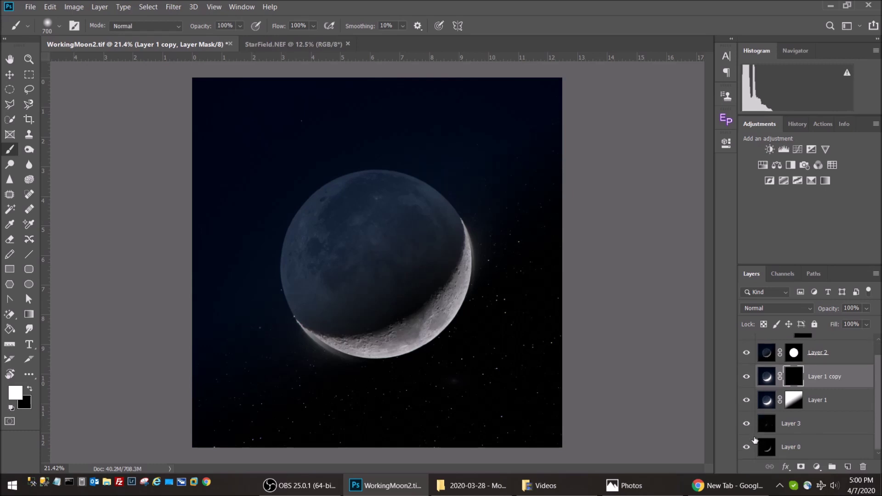
- Hide Layer 1 and set the brush opacity to 19%
click(745, 400)
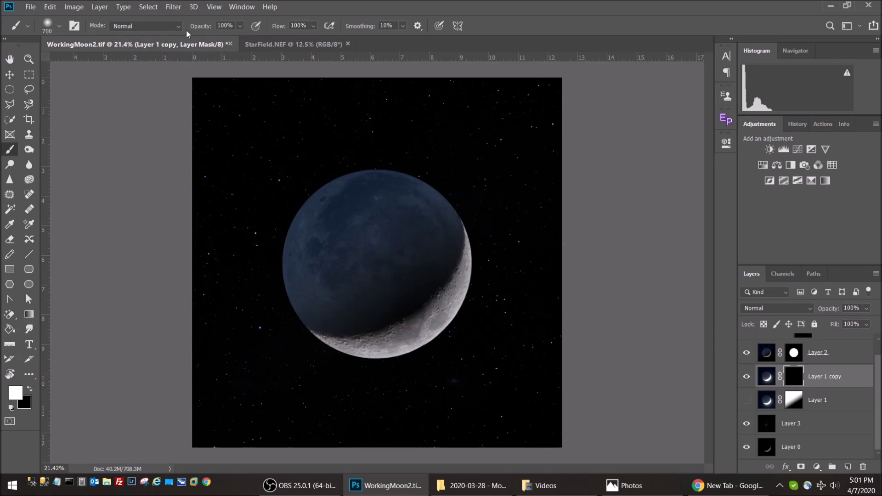
click(240, 27)
drag(207, 42, 210, 41)
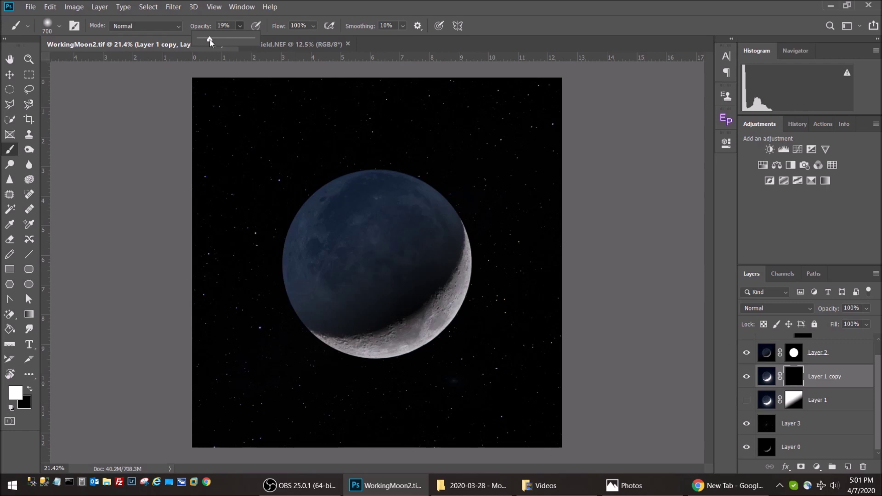
click(336, 9)
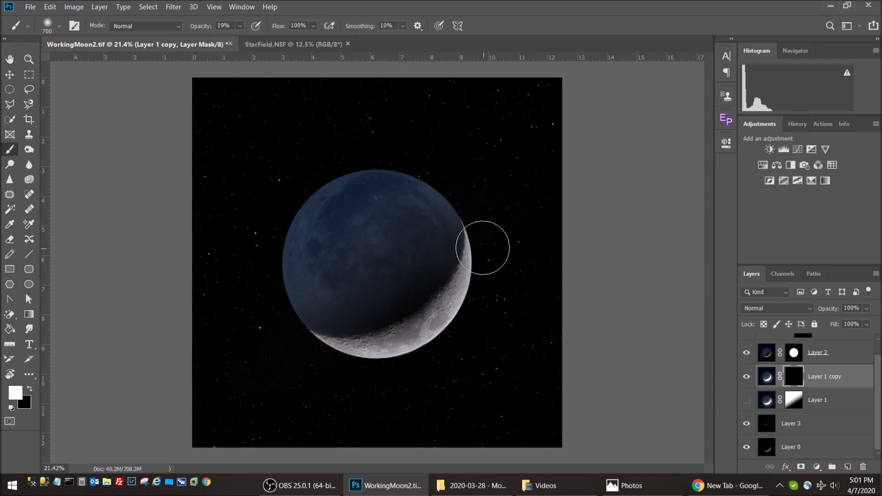
- Try painting white on the Layer 1 copy mask along the outer edge of the lit crescent with the 700-pixel brush
mouse_move(478, 240)
mouse_down()
mouse_move(468, 326)
mouse_move(423, 357)
mouse_move(360, 368)
mouse_move(313, 359)
mouse_move(316, 369)
mouse_up()
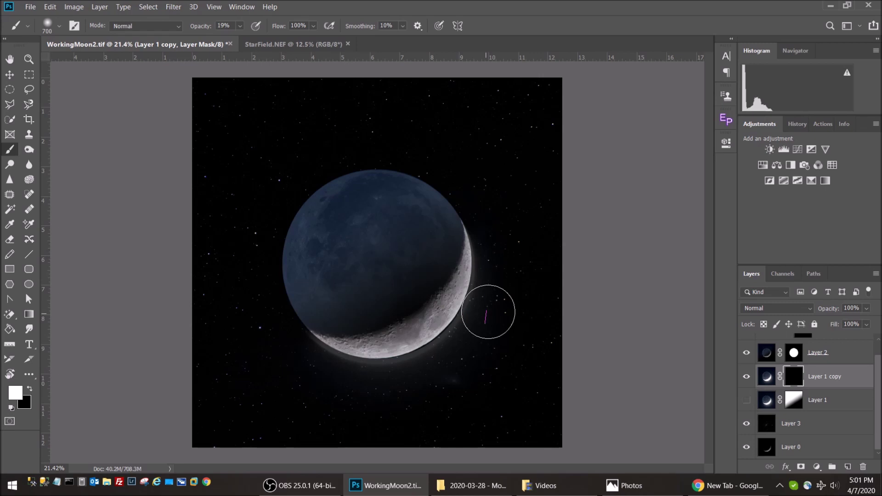
mouse_move(492, 248)
mouse_down()
mouse_move(479, 229)
mouse_move(483, 273)
mouse_move(454, 348)
mouse_move(394, 365)
mouse_move(316, 360)
mouse_up()
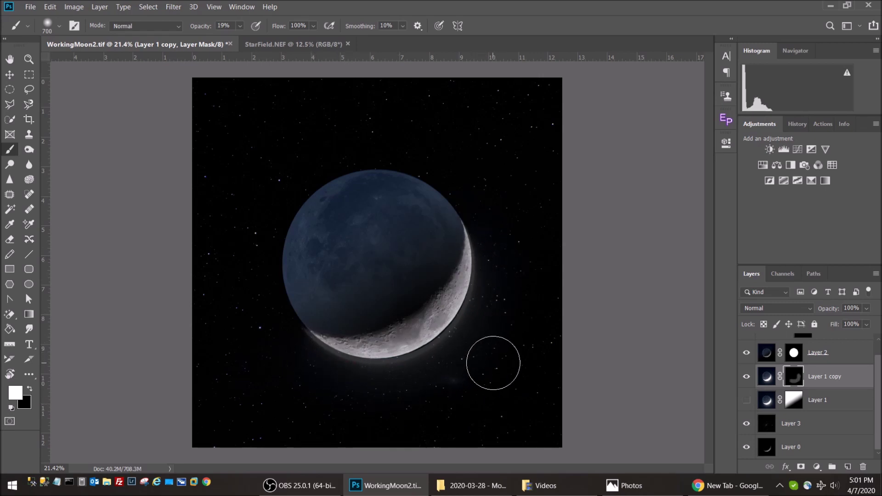
scroll(463, 321, up, 3)
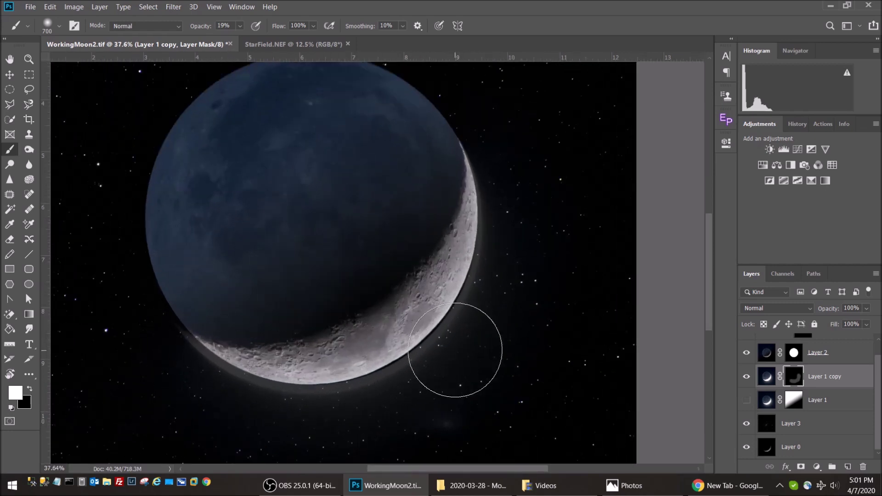
scroll(456, 354, down, 1)
scroll(455, 361, down, 1)
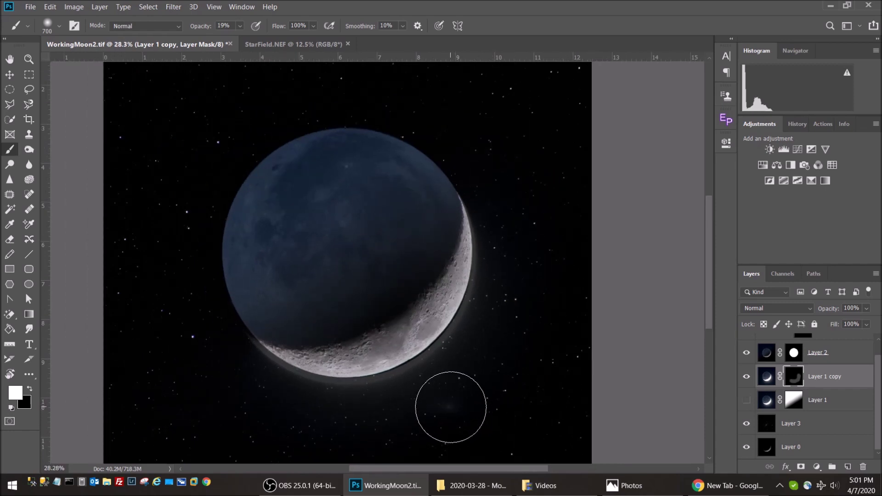
scroll(455, 363, down, 2)
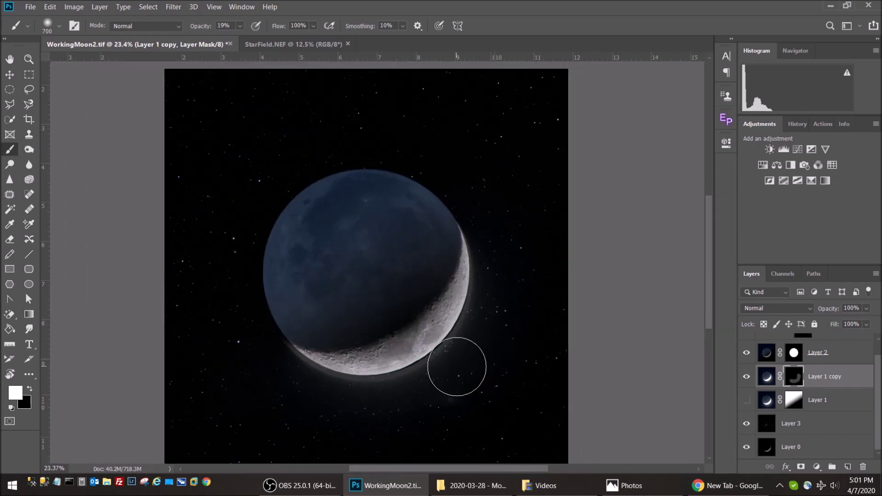
- Try to heal the faint smudge below the crescent on Layer 3 with a 175-pixel Spot Healing Brush
click(779, 432)
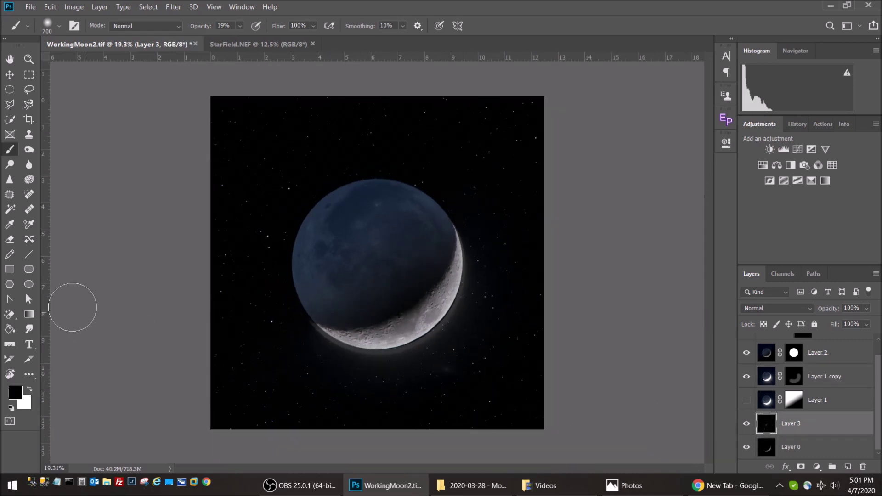
click(28, 195)
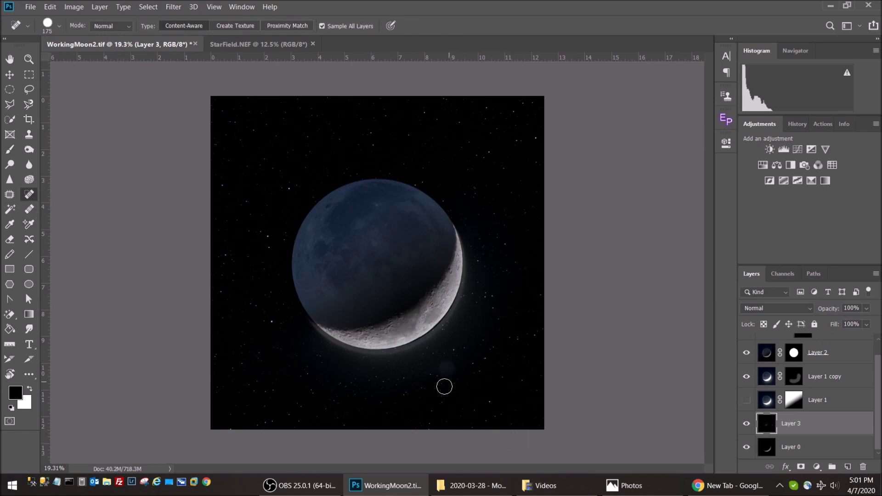
- Try to extend the glow on the Layer 1 copy mask with the Spot Healing Brush enlarged to 1000 pixels
click(794, 377)
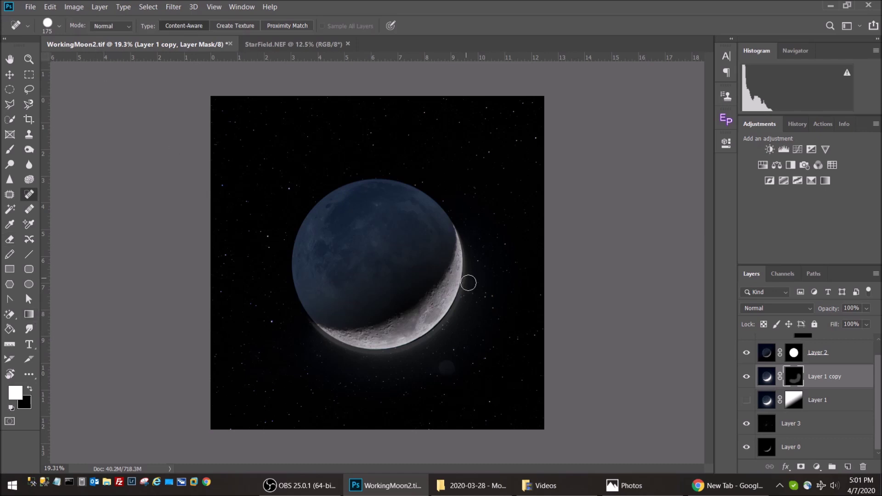
key(bracketright)
key(bracketright)
key(bracketright)
key(bracketright)
key(bracketright)
key(bracketright)
key(bracketright)
key(bracketright)
key(bracketright)
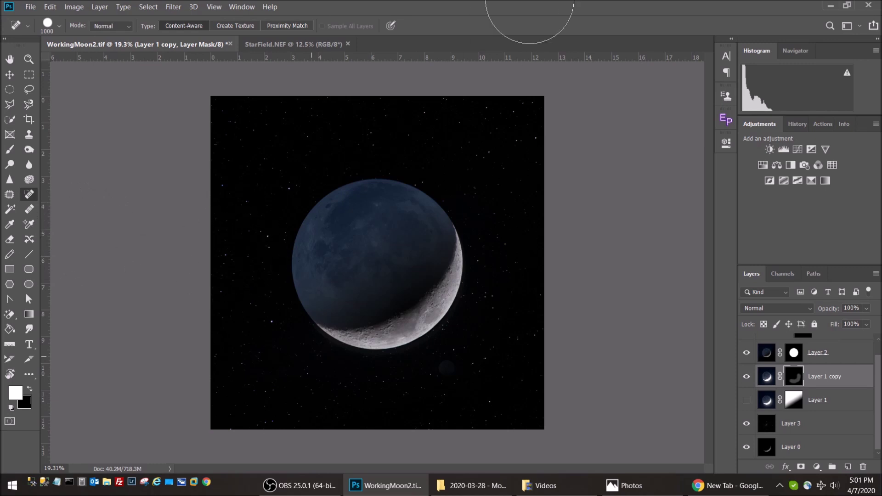
key(z)
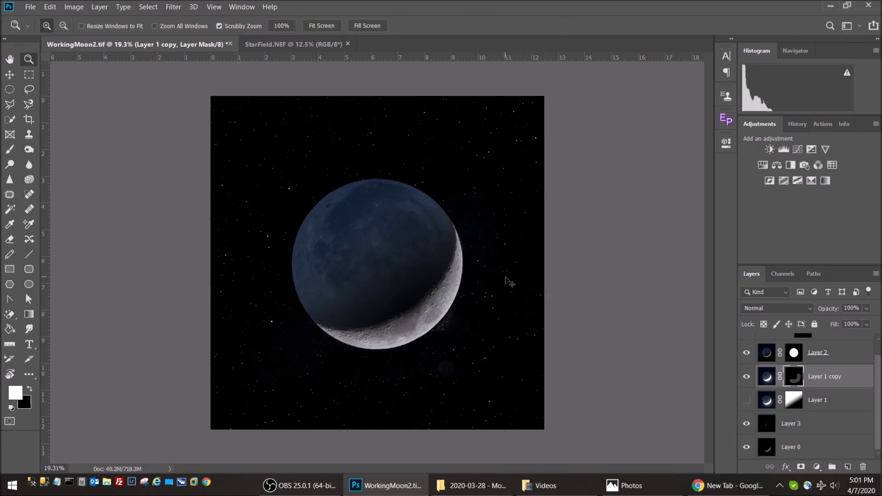
- Undo the healing and glow strokes back to the all-black mask on Layer 1 copy
key(ctrl+z)
key(ctrl+z)
key(ctrl+z)
click(50, 7)
click(61, 27)
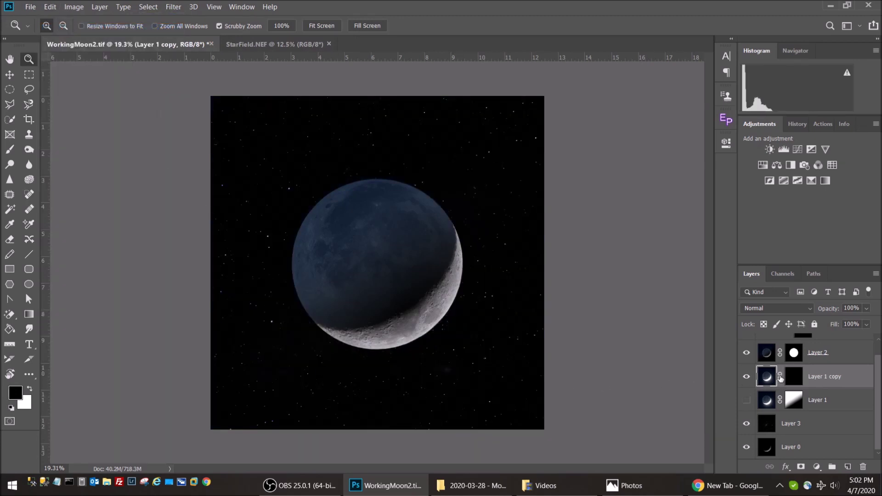
- Heal the faint smudge below the crescent on Layer 3 with the Spot Healing Brush reduced to 200 pixels
click(771, 430)
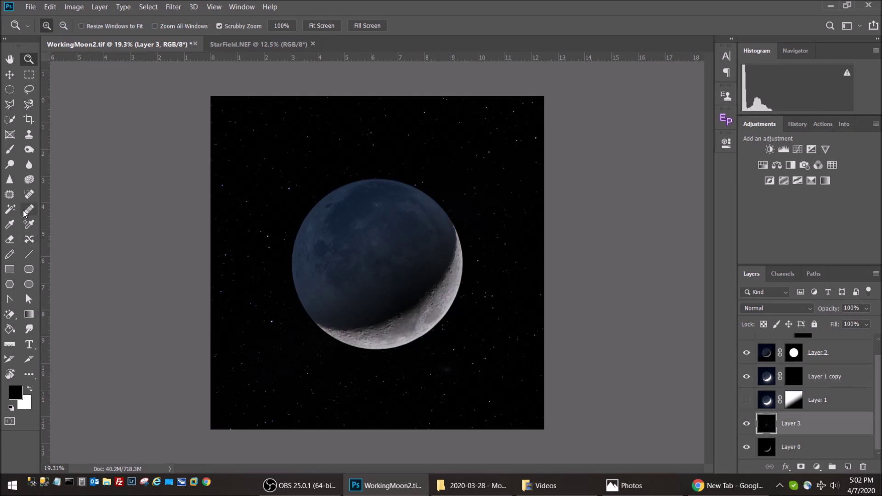
click(29, 194)
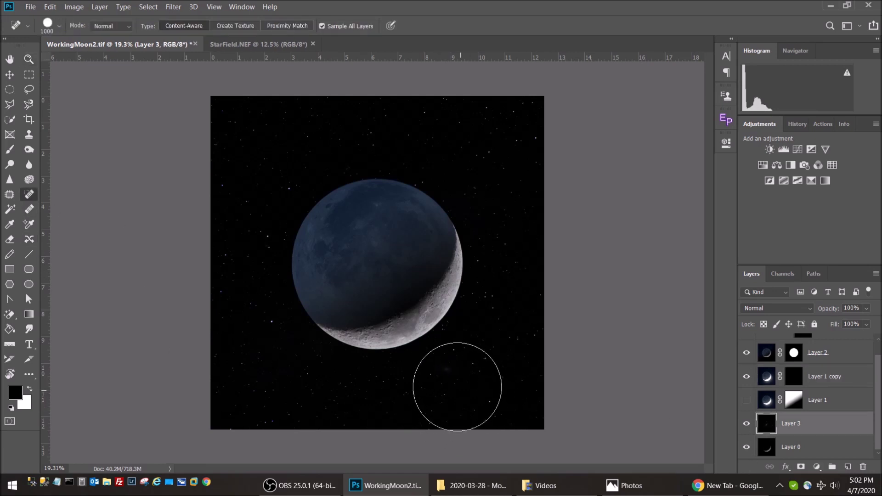
key(bracketleft)
key(bracketleft)
key(bracketleft)
key(bracketleft)
key(bracketleft)
key(bracketleft)
key(bracketleft)
key(bracketleft)
key(bracketleft)
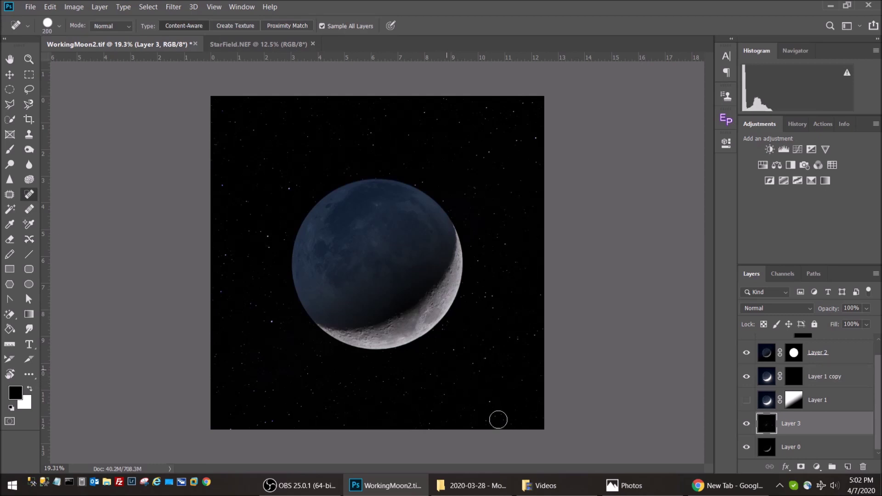
- Paint white glow around the outside of the crescent on the Layer 1 copy mask with a 700-pixel brush at 19% opacity
click(791, 380)
key(x)
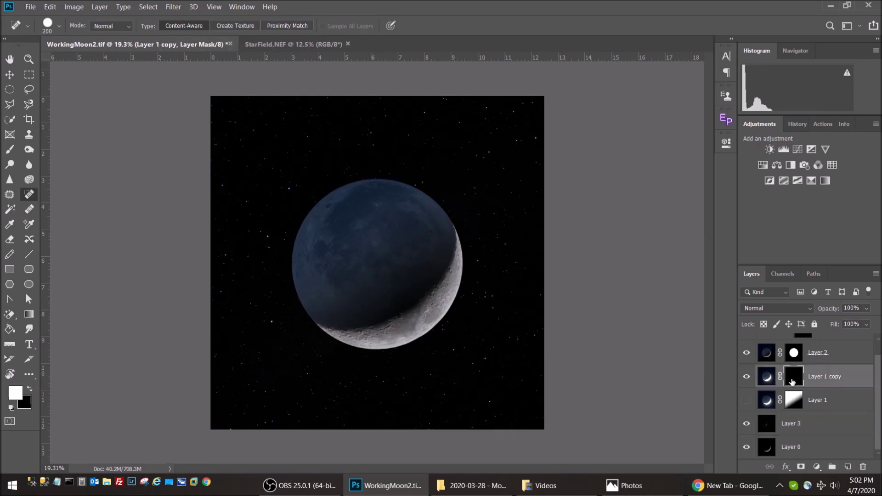
click(9, 151)
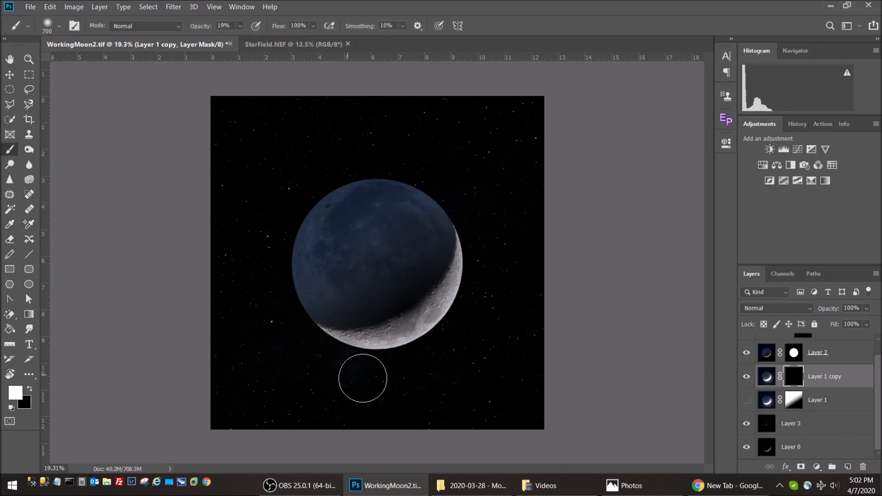
mouse_move(480, 238)
mouse_down()
mouse_move(495, 252)
mouse_move(484, 349)
mouse_move(418, 391)
mouse_move(332, 362)
mouse_move(368, 381)
mouse_move(481, 354)
mouse_move(510, 265)
mouse_move(487, 325)
mouse_move(410, 388)
mouse_move(484, 460)
mouse_move(500, 276)
mouse_move(486, 234)
mouse_move(496, 255)
mouse_move(484, 244)
mouse_move(495, 350)
mouse_move(497, 255)
mouse_move(489, 235)
mouse_move(491, 297)
mouse_move(477, 323)
mouse_move(444, 355)
mouse_move(349, 372)
mouse_move(325, 356)
mouse_move(393, 375)
mouse_move(457, 342)
mouse_move(481, 274)
mouse_move(471, 251)
mouse_move(462, 353)
mouse_move(384, 379)
mouse_move(344, 362)
mouse_move(496, 378)
mouse_up()
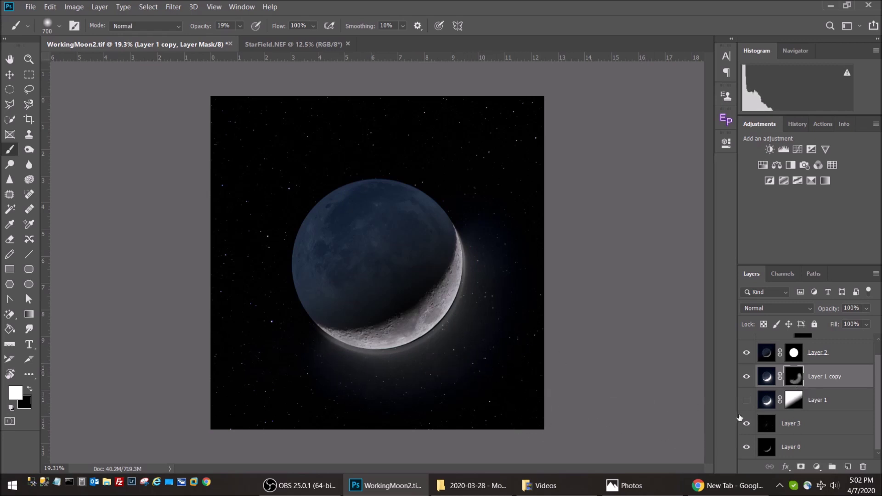
- Soften the Layer 1 copy mask with a Gaussian Blur of 200 pixels radius
click(171, 8)
mouse_move(188, 129)
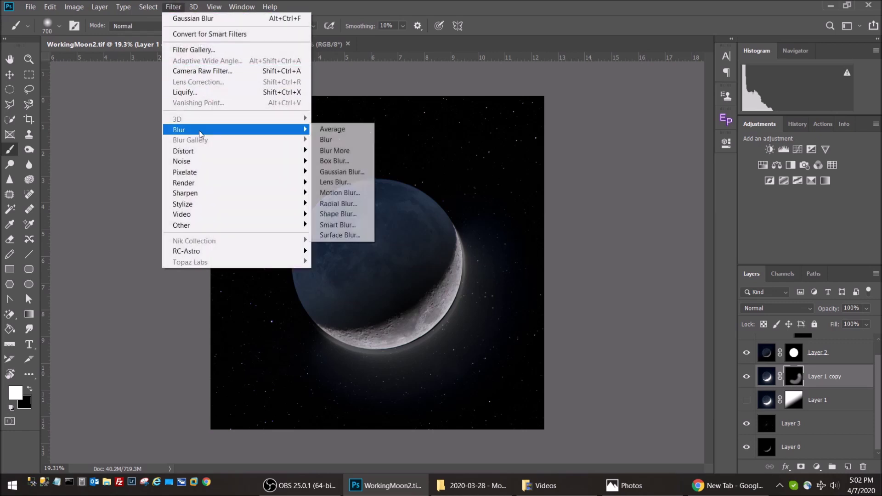
click(343, 116)
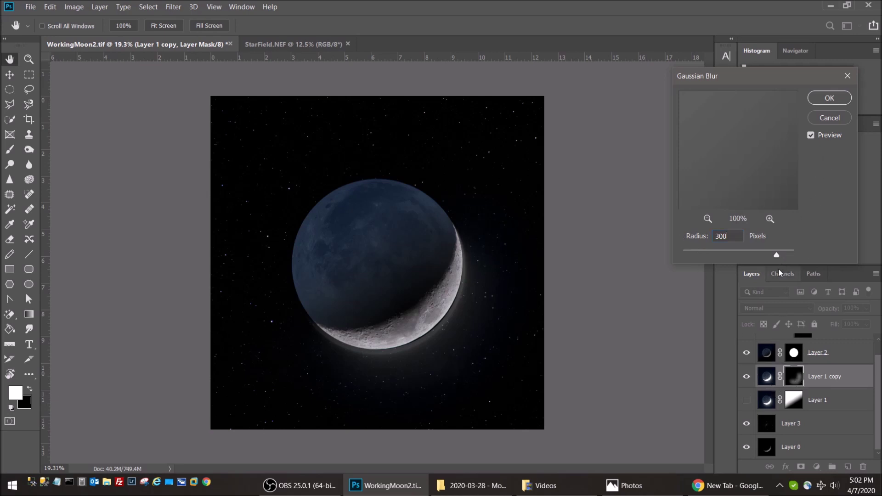
key(ctrl+a)
text(200)
click(837, 103)
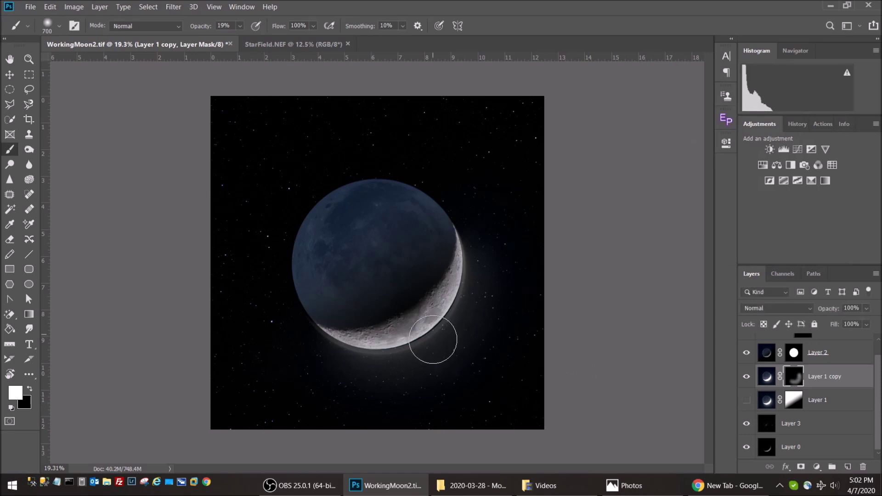
- Shift the Layer 1 copy image with the Move tool so its glow meets the outer edge of the crescent
scroll(434, 340, up, 4)
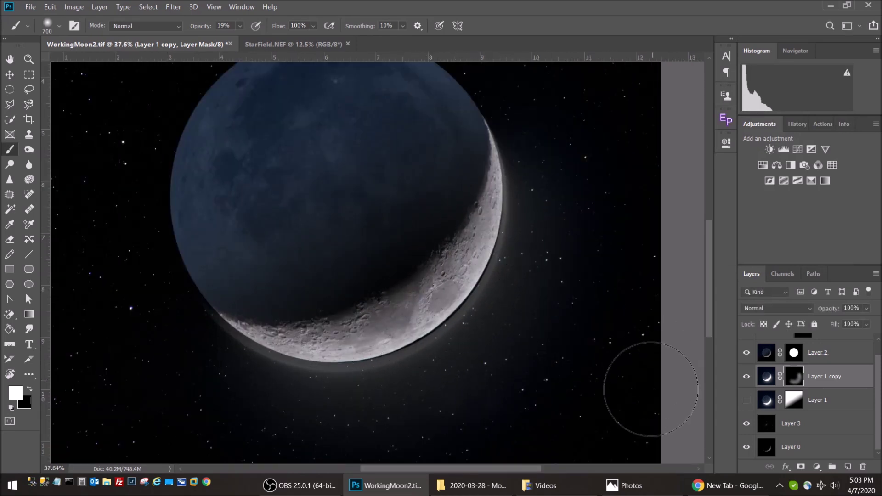
click(767, 376)
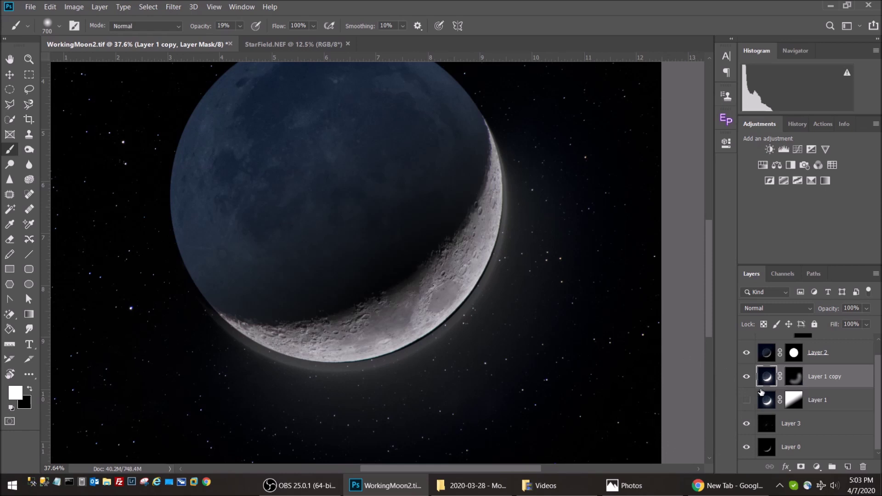
click(12, 78)
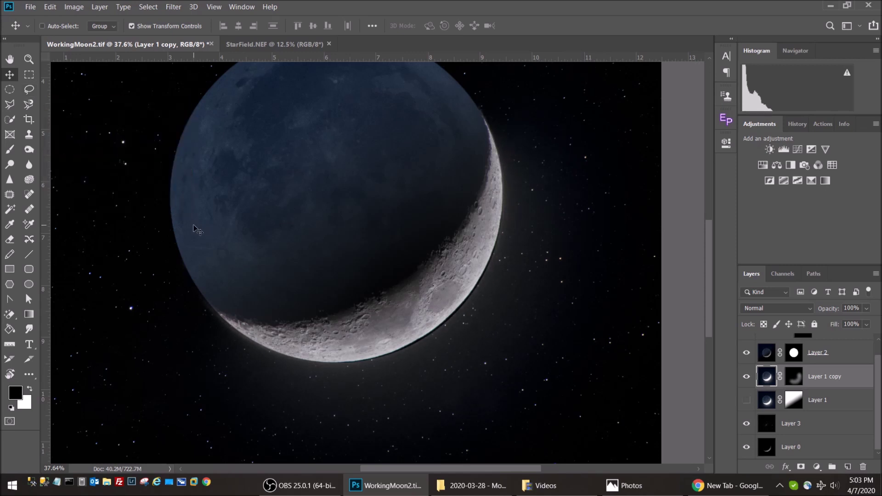
scroll(193, 228, down, 3)
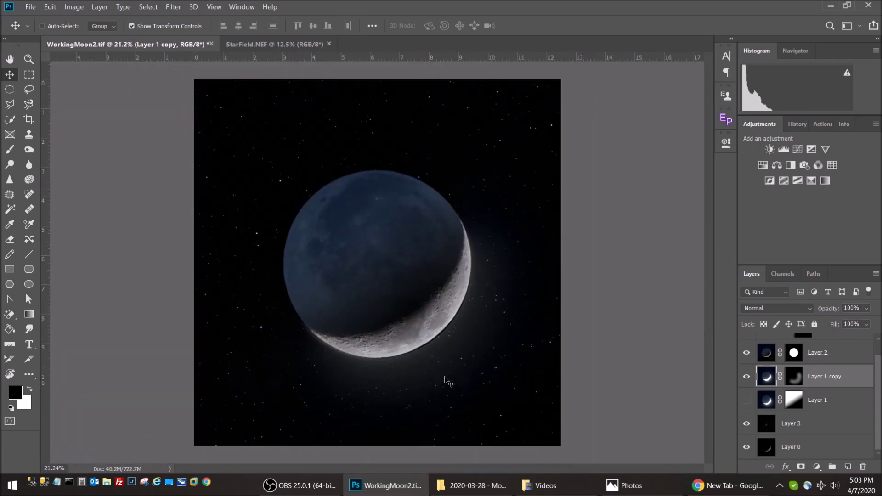